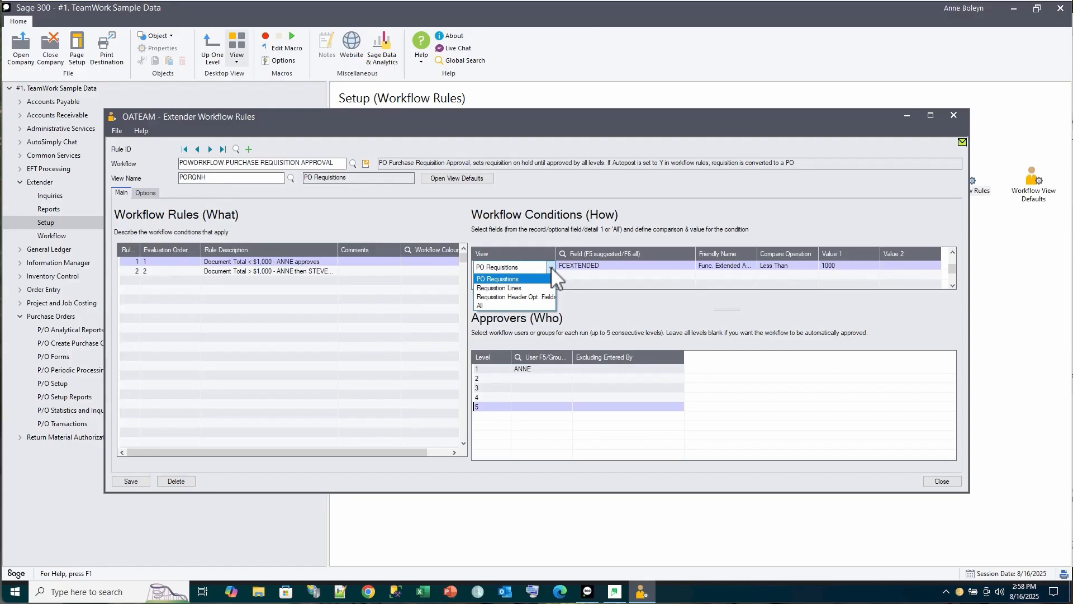
# Review the conditions and approvers of workflow rules 1 and 2, then close the Workflow Rules window
pyautogui.click(522, 277)
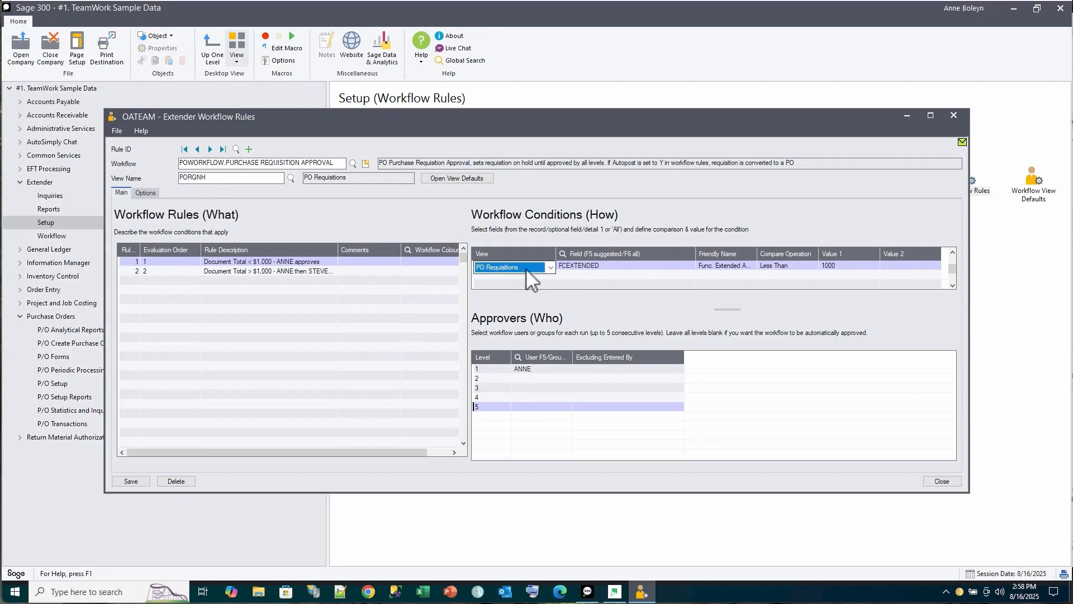
pyautogui.click(528, 369)
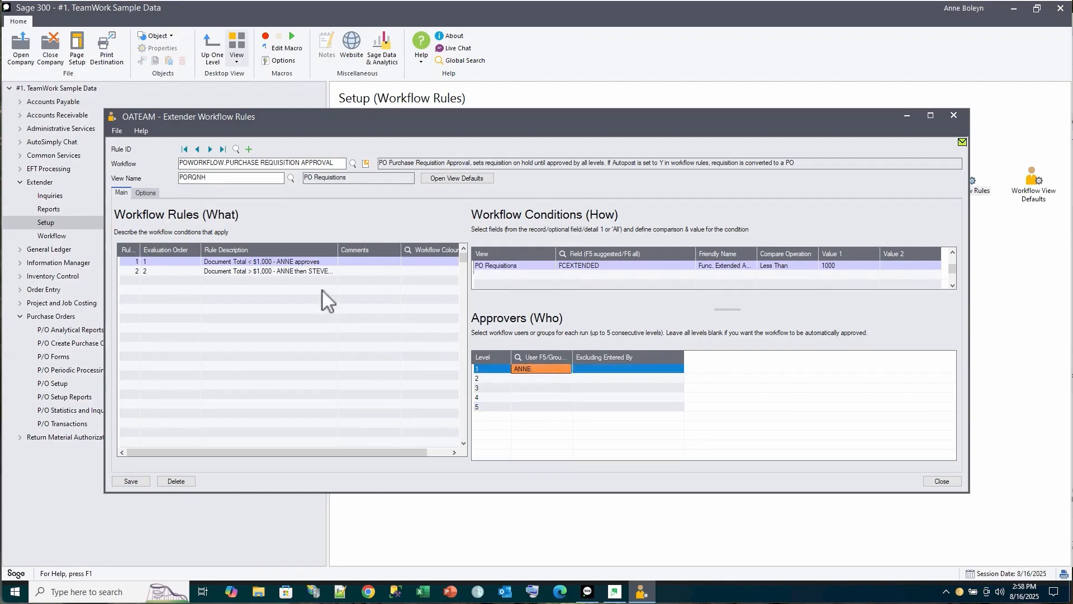
pyautogui.click(317, 272)
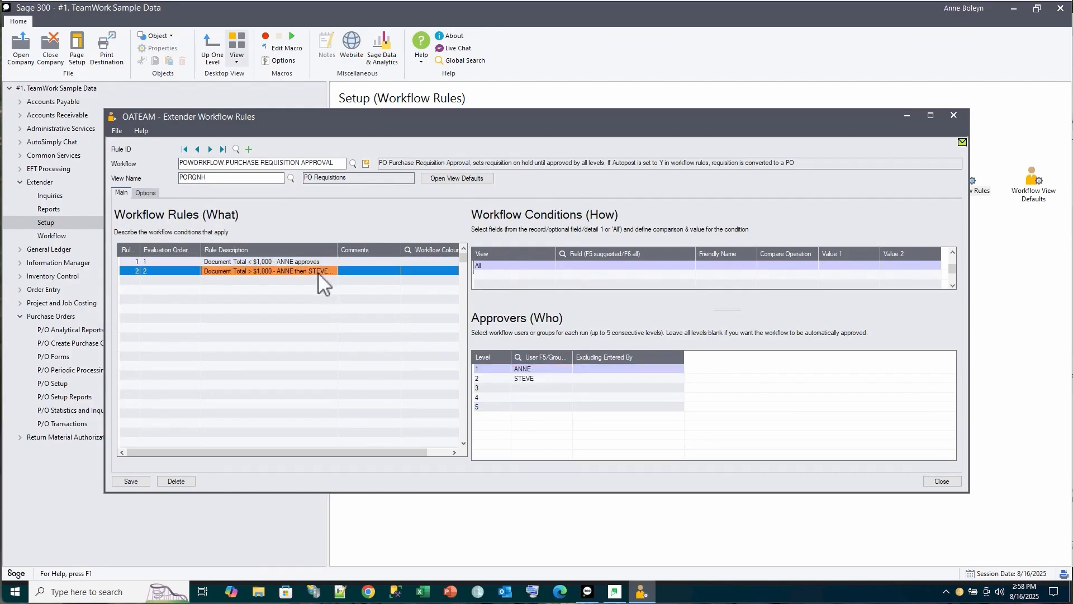
pyautogui.click(484, 265)
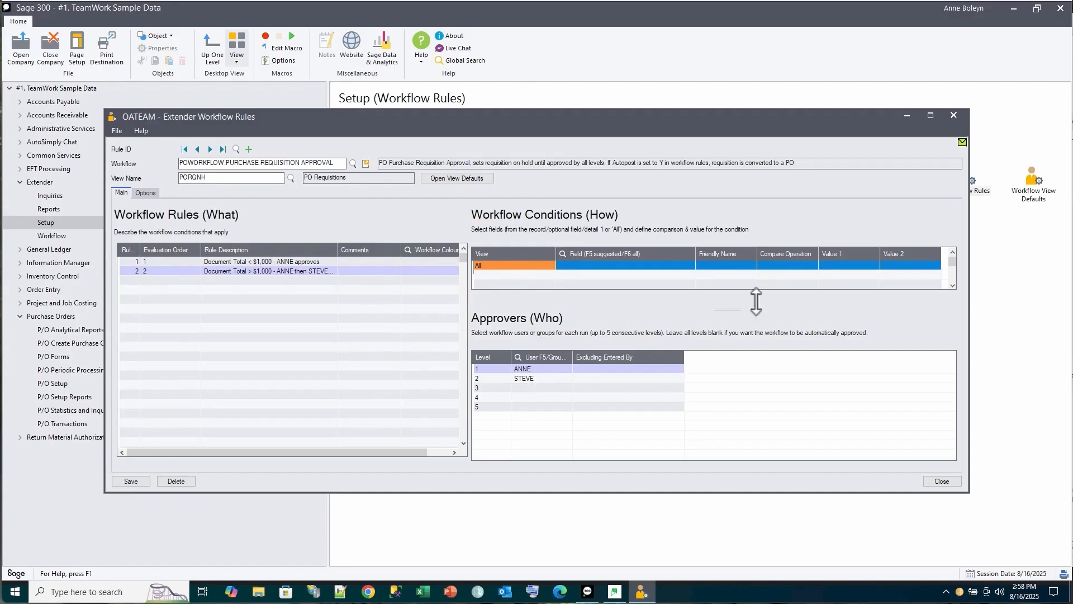
pyautogui.click(953, 115)
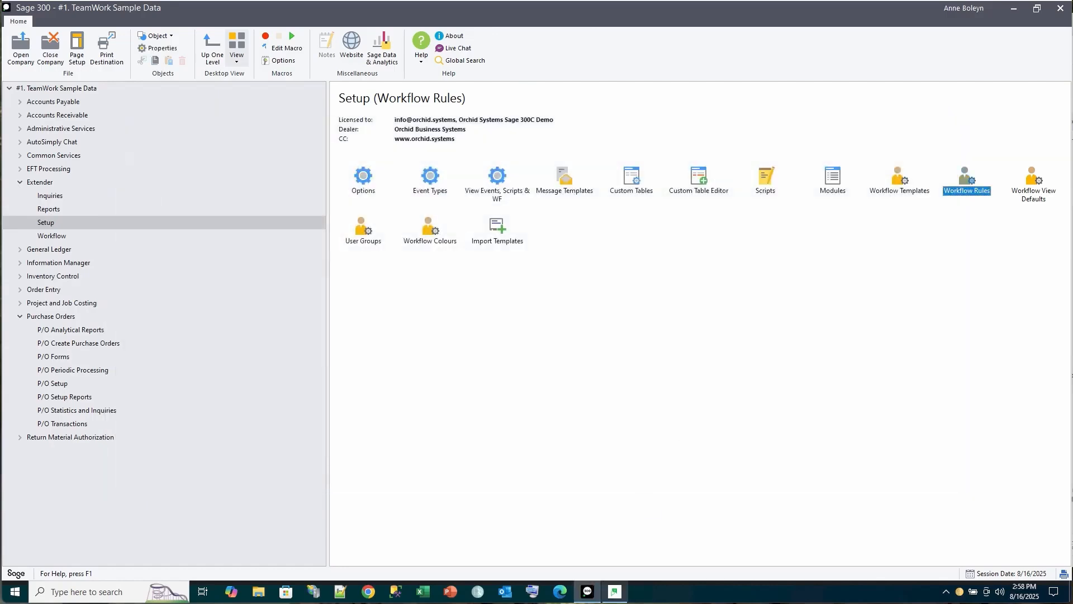
# Sign in to AutoSimplyChat with the requester's user name and password
pyautogui.click(615, 591)
pyautogui.click(356, 106)
pyautogui.write('nathalie')
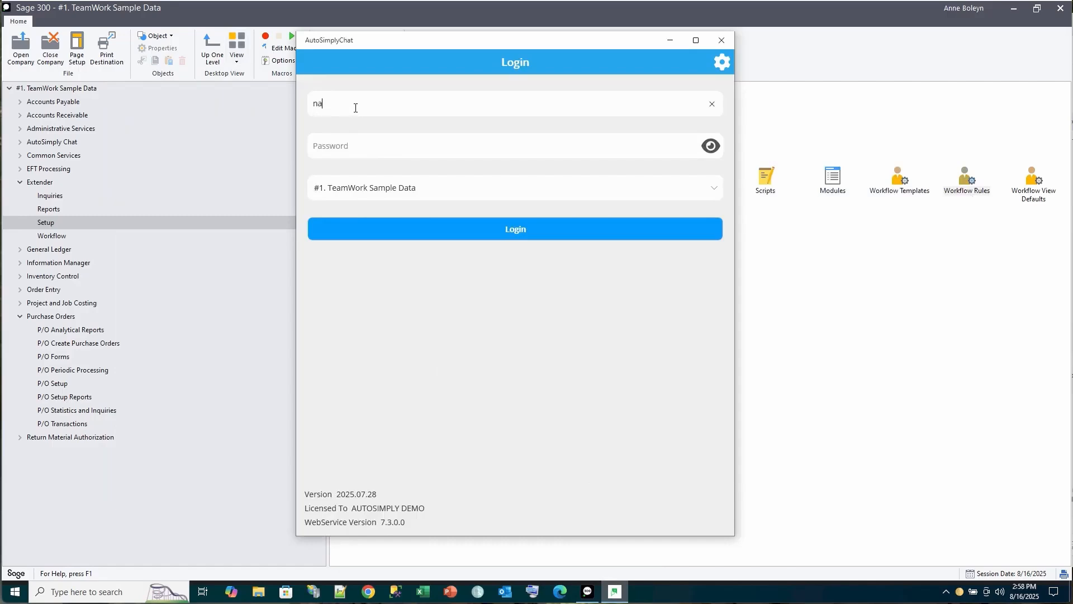
pyautogui.press('Tab')
pyautogui.write('••••••••')
pyautogui.click(519, 226)
# Start a purchase requisition described 'Additional lamps for project 1' at location 1, Central warehouse
pyautogui.click(437, 66)
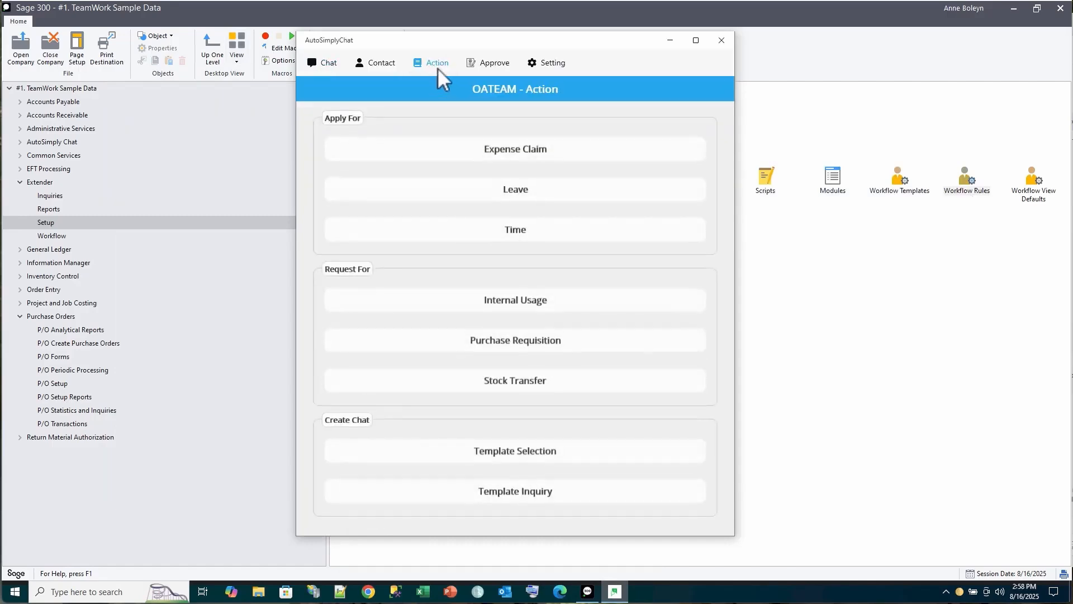
pyautogui.scroll(-1, 492, 341)
pyautogui.click(490, 316)
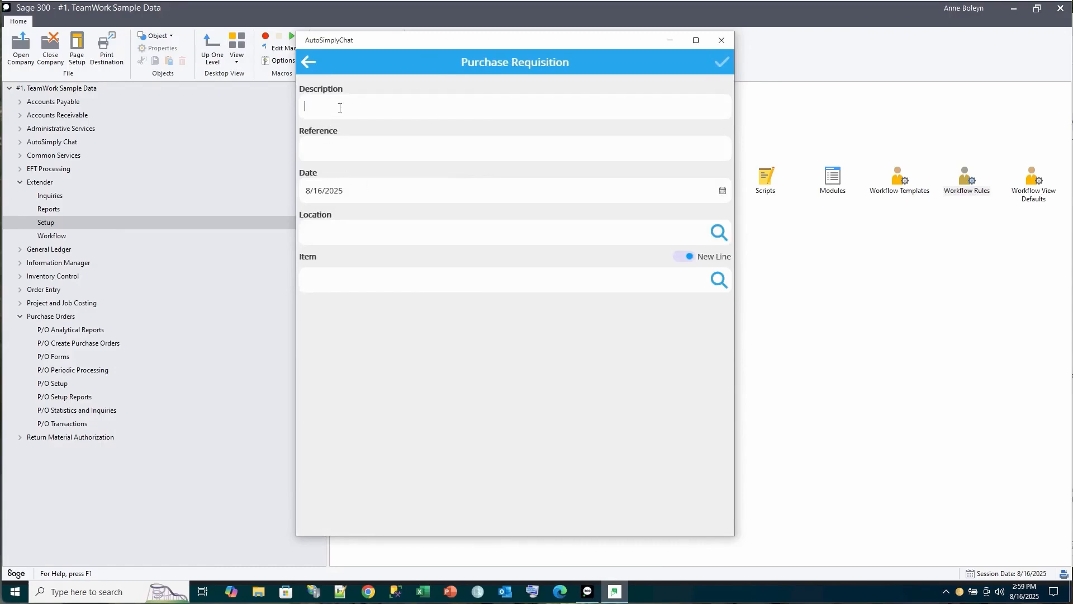
pyautogui.write('Additional lampl')
pyautogui.press('BackSpace')
pyautogui.write('s for project 1')
pyautogui.press('Tab')
pyautogui.click(719, 231)
pyautogui.click(334, 125)
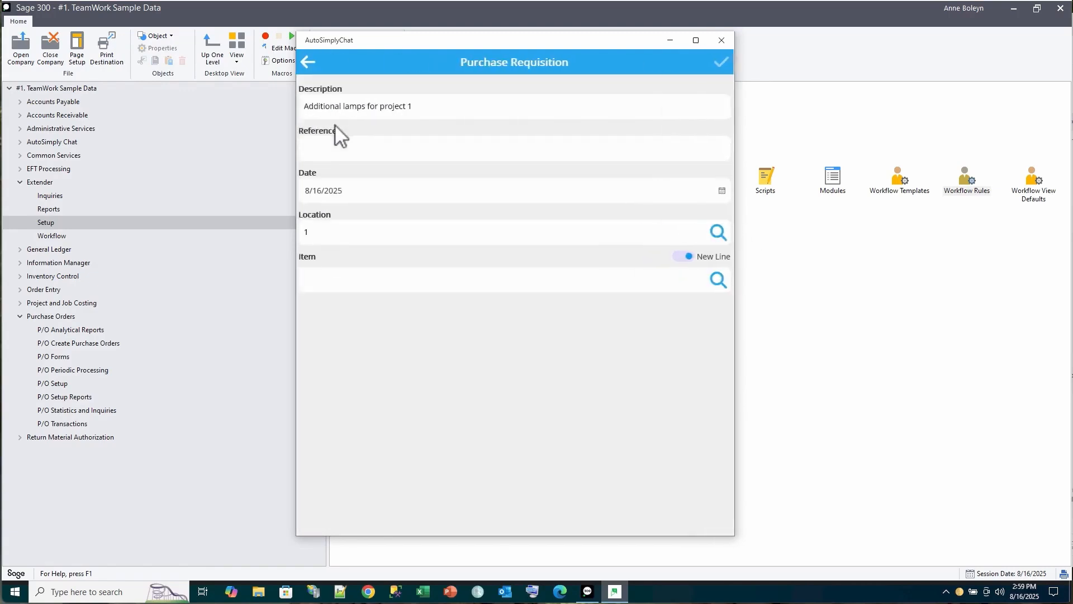
# Add 10 Fluorescent Desk Lamps (A1-103/0) and 12 Halogen Desk Lights (A1-310/0), then submit the requisition
pyautogui.click(719, 279)
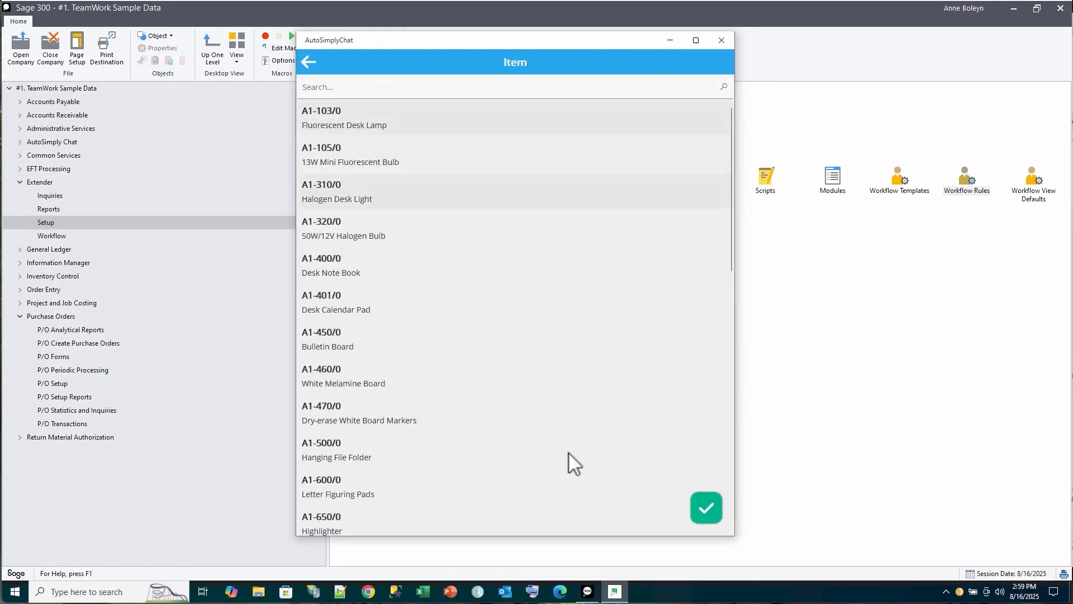
pyautogui.click(705, 507)
pyautogui.click(316, 327)
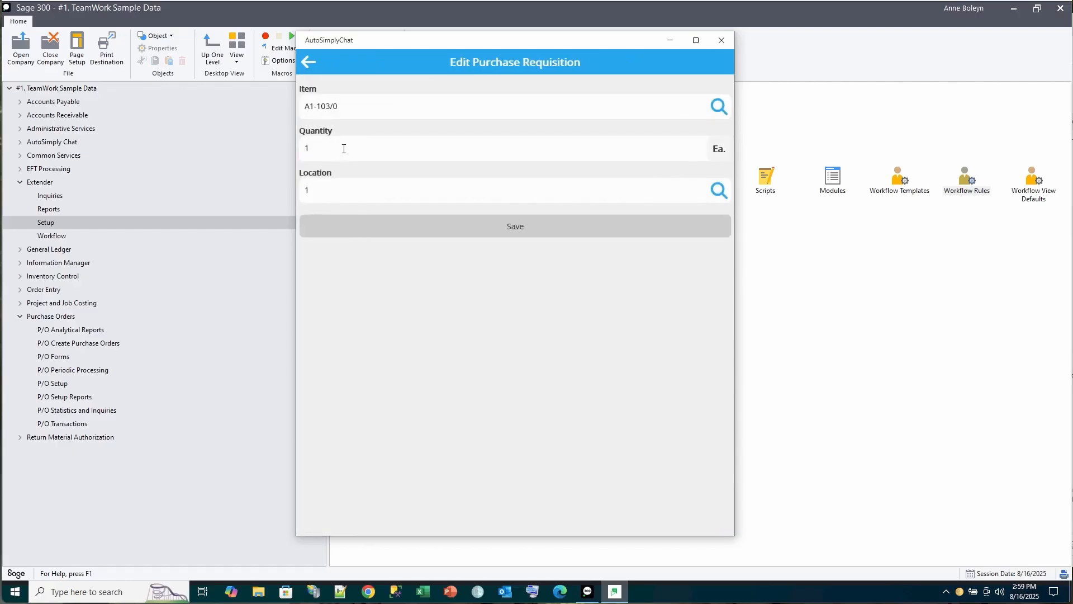
pyautogui.write('0')
pyautogui.press('Tab')
pyautogui.click(520, 229)
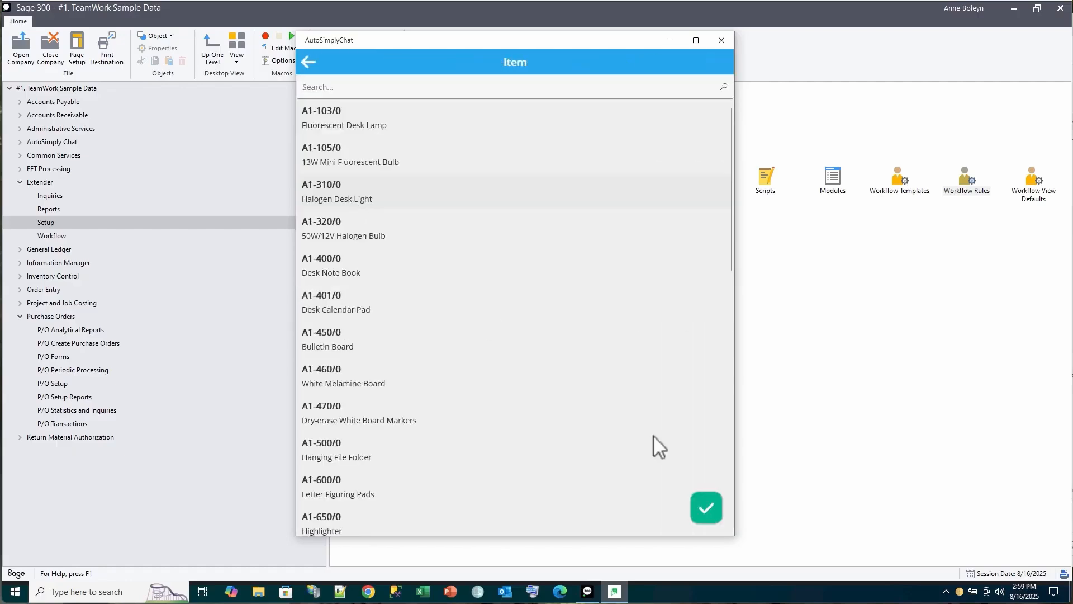
pyautogui.click(707, 510)
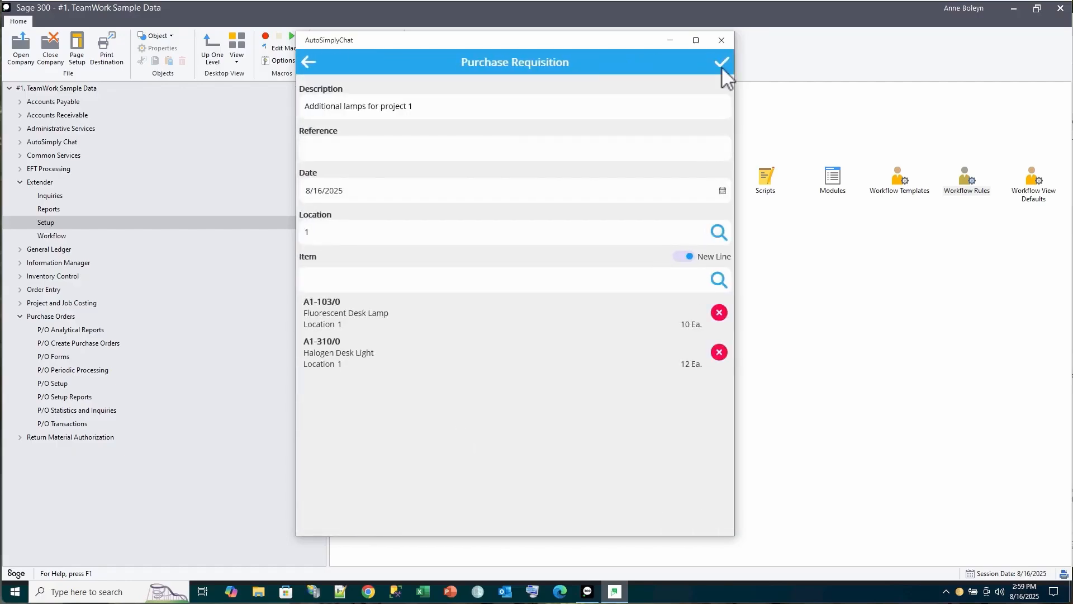
pyautogui.click(722, 68)
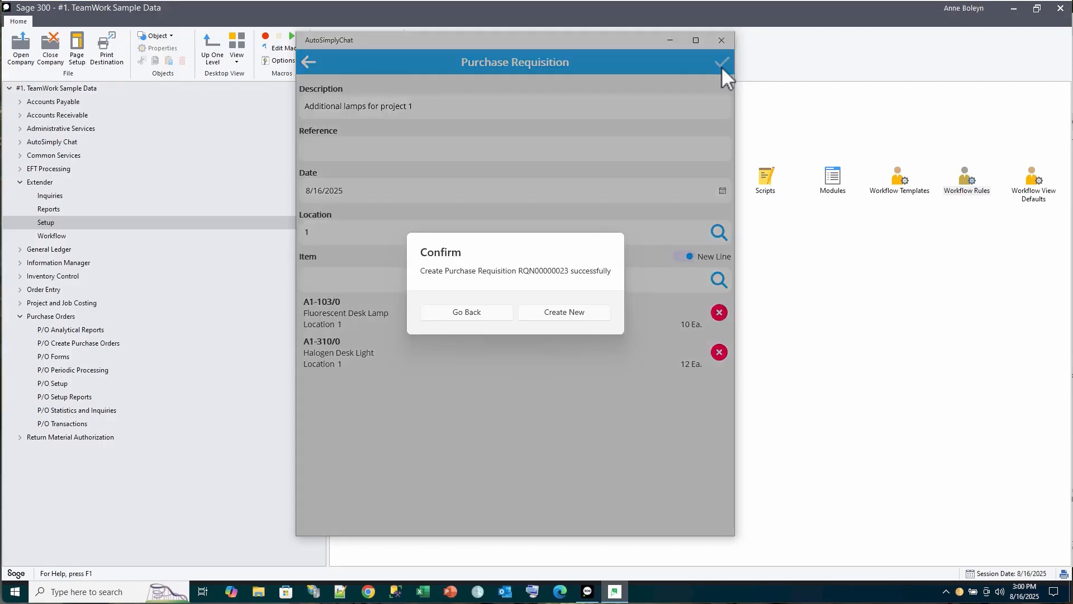
pyautogui.click(557, 313)
# Describe the new requisition as 'More lamps' at location 1 with item A1-103/0 Fluorescent Desk Lamp
pyautogui.click(378, 107)
pyautogui.write('More lamps')
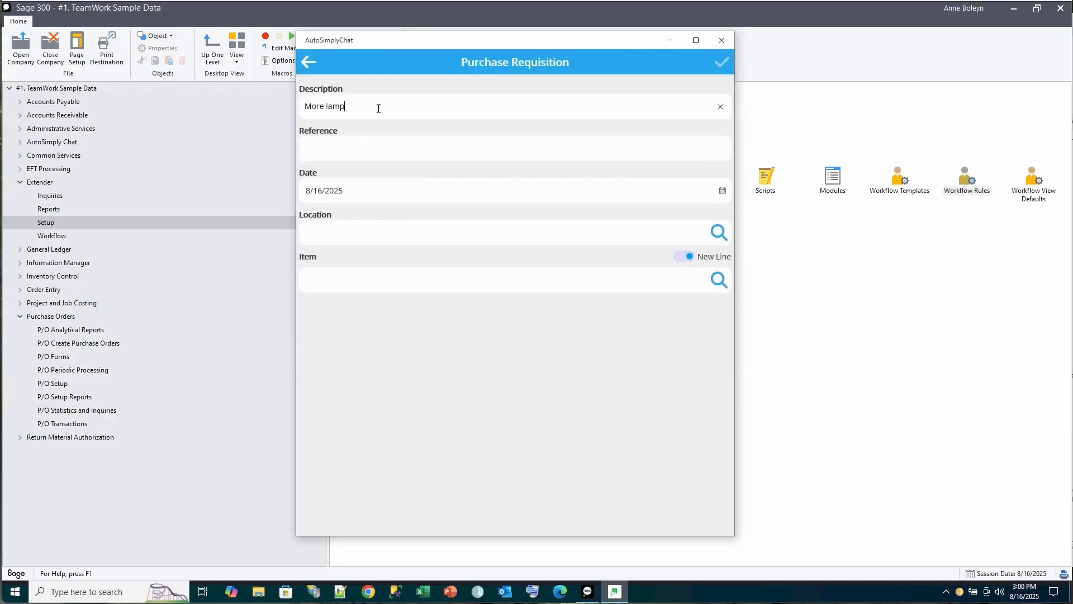
pyautogui.press('Tab')
pyautogui.click(720, 233)
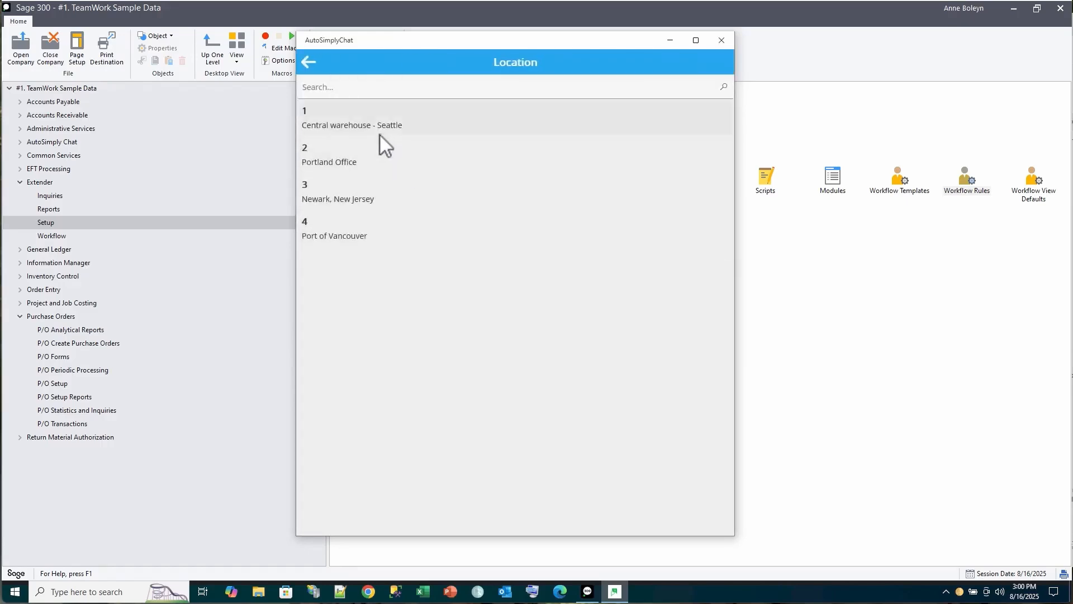
pyautogui.click(380, 134)
pyautogui.click(719, 280)
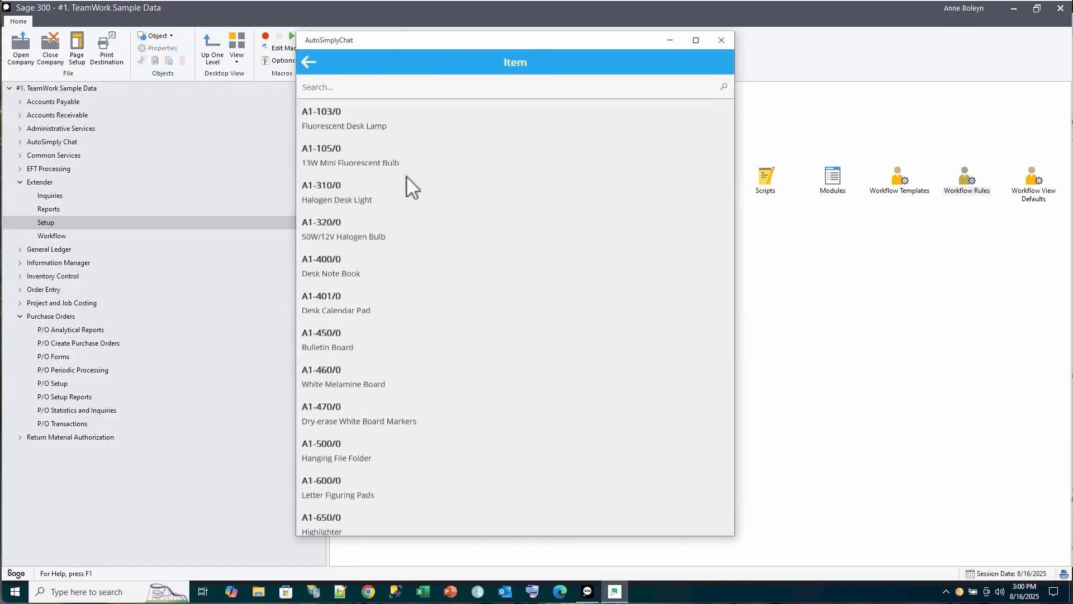
pyautogui.click(378, 124)
pyautogui.click(707, 505)
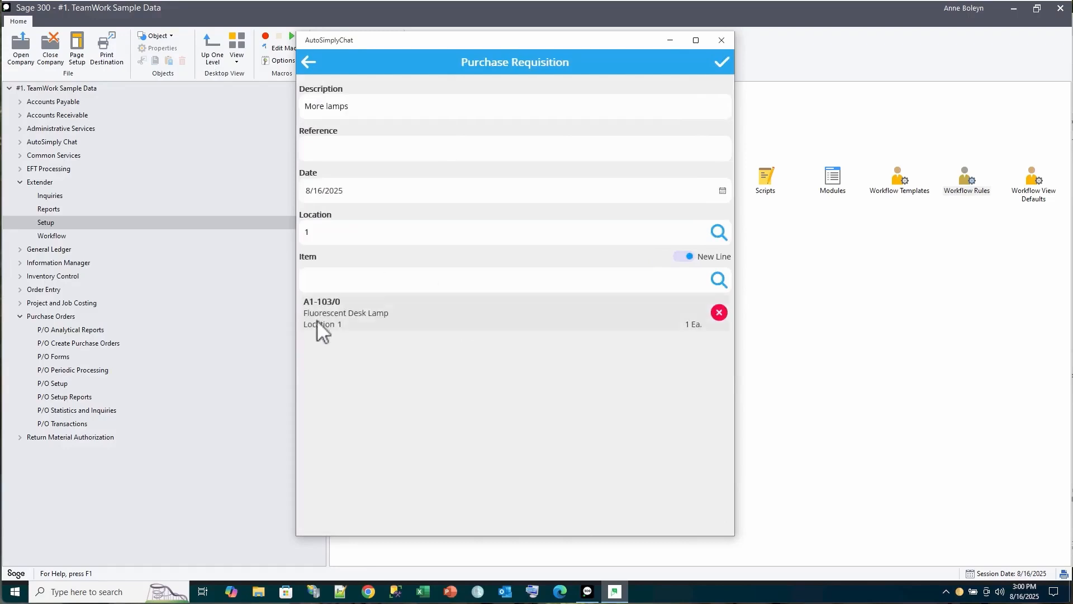
# Set the lamp quantity to 100, submit the requisition, and close AutoSimplyChat
pyautogui.click(317, 320)
pyautogui.click(334, 151)
pyautogui.write('00')
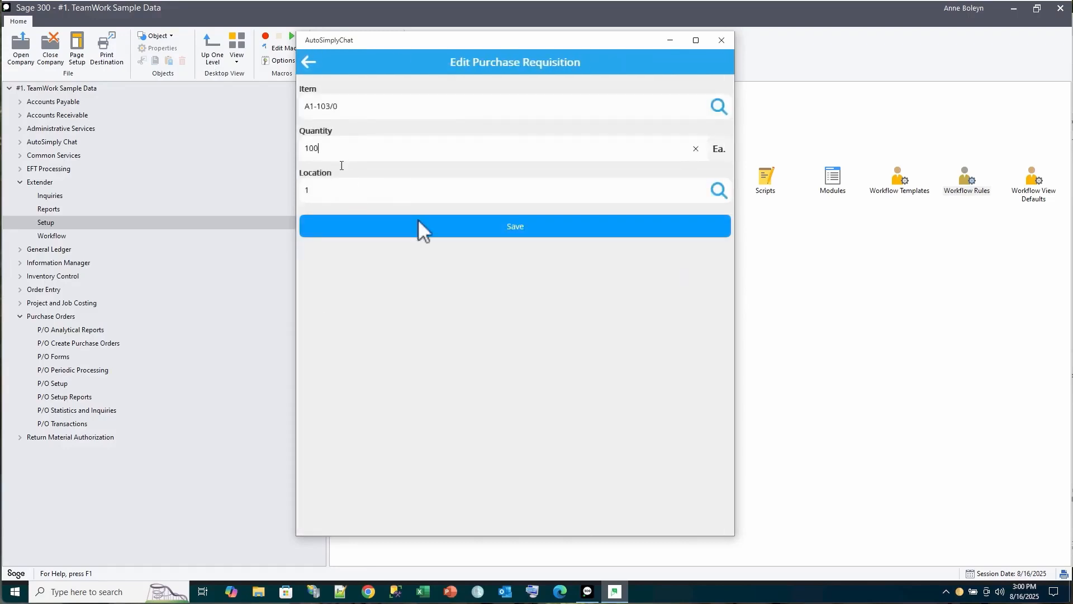
pyautogui.click(419, 227)
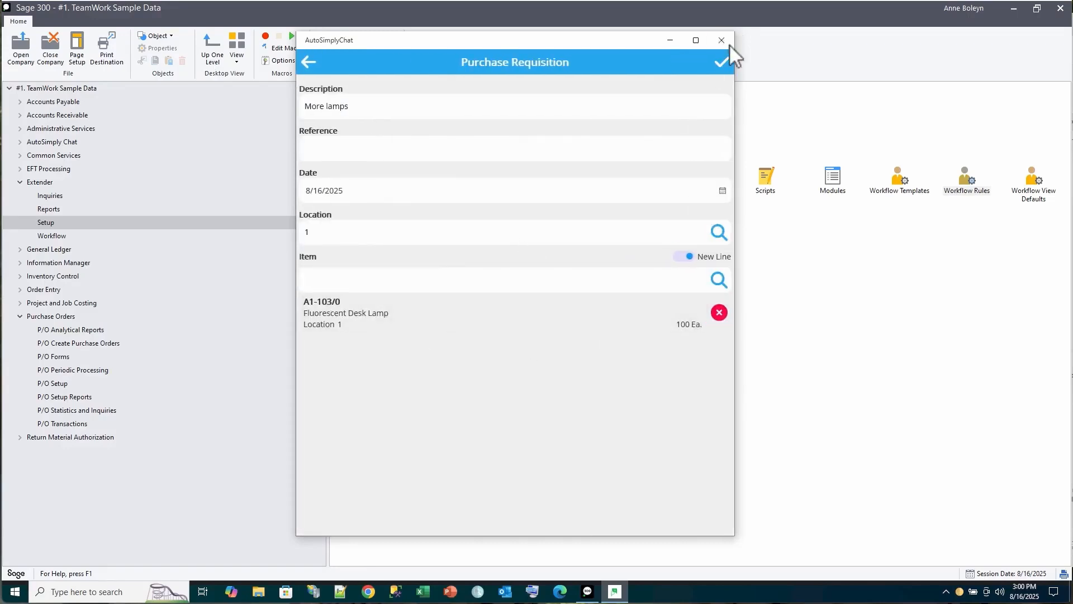
pyautogui.click(722, 64)
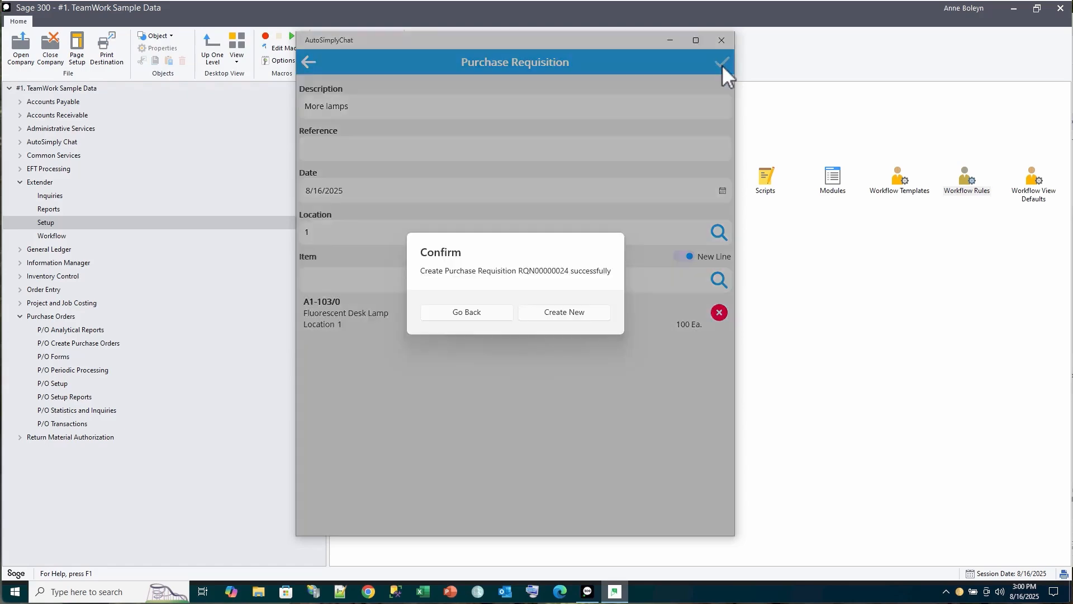
pyautogui.click(480, 311)
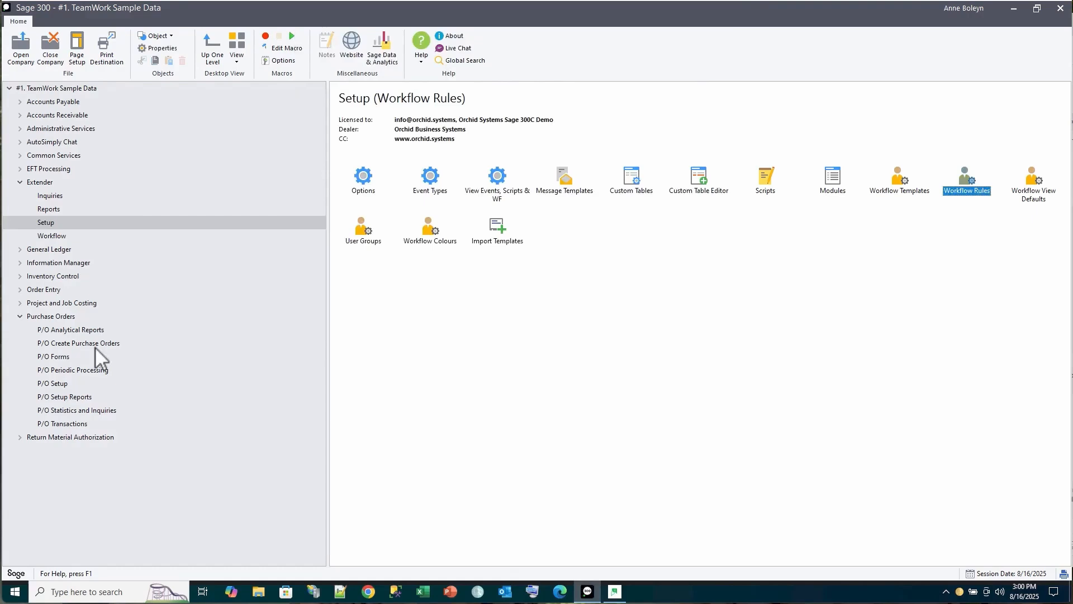
# Open the Extender Workflow Console, review the new requisition approval entries, and close it
pyautogui.click(53, 236)
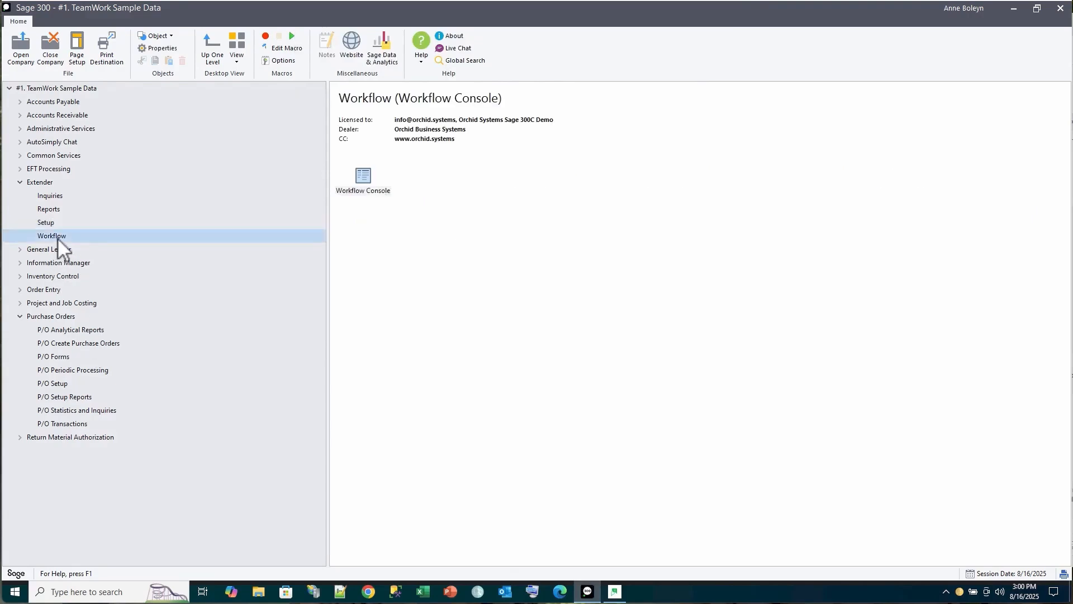
pyautogui.doubleClick(367, 179)
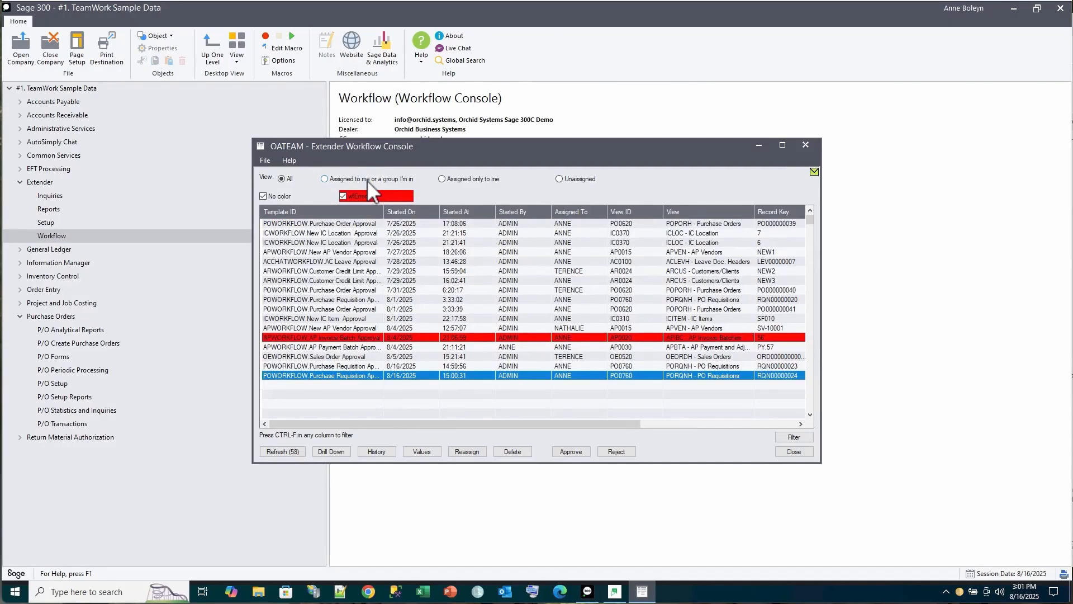
pyautogui.click(330, 366)
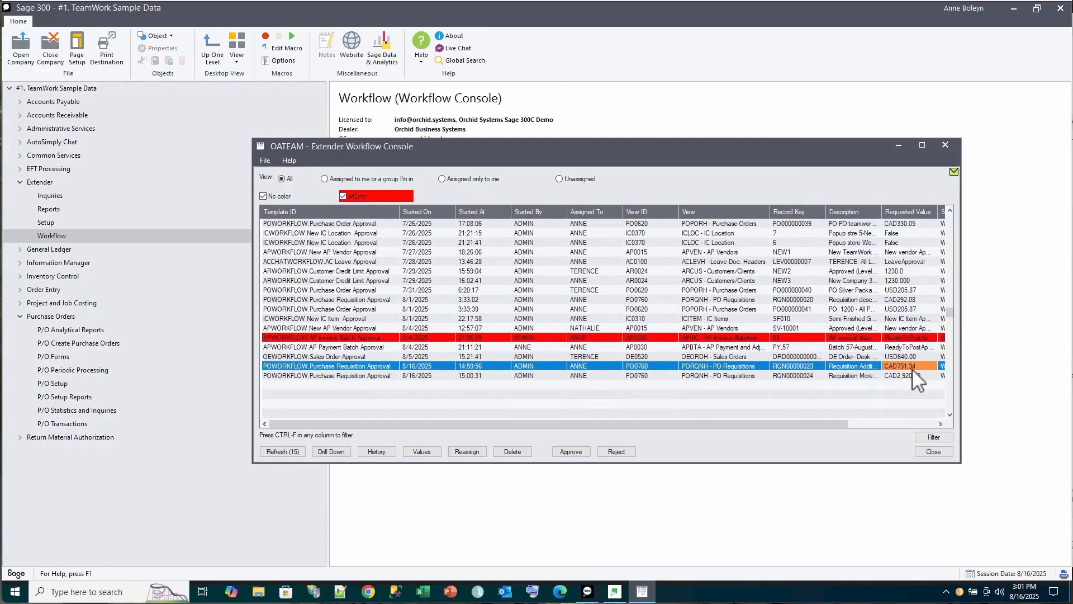
pyautogui.click(935, 451)
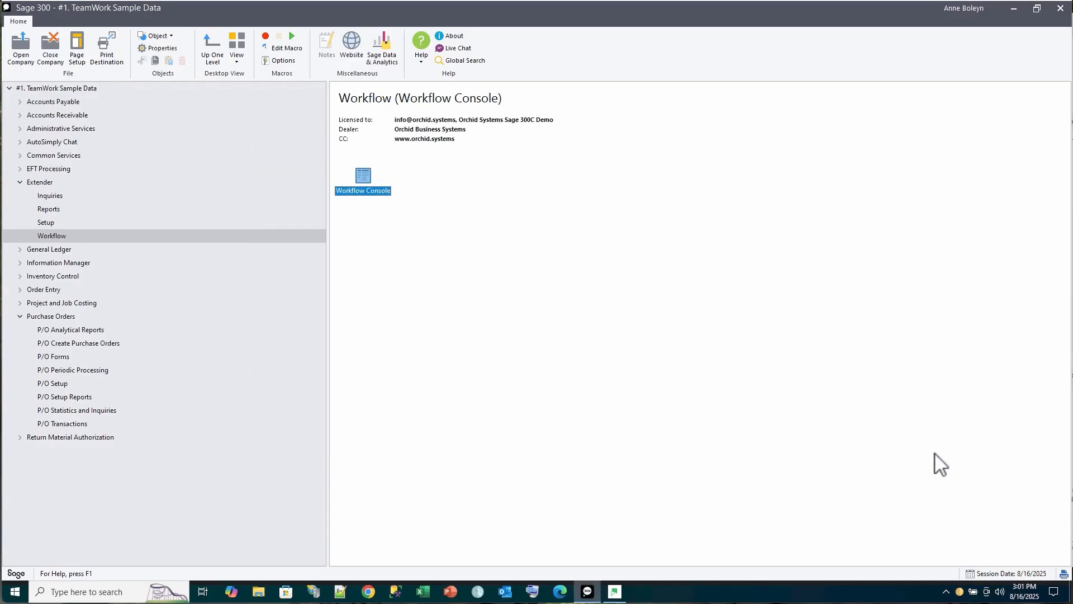
# Check in Requisition Entry that RQN00000024 and RQN00000023 are both On Hold, then close it
pyautogui.click(75, 424)
pyautogui.click(361, 176)
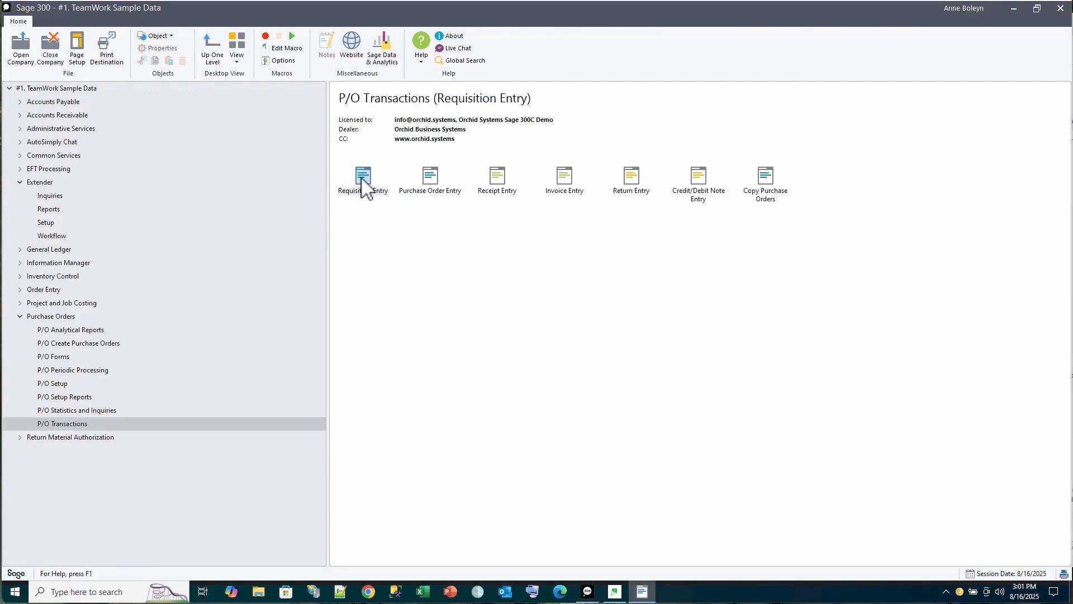
pyautogui.click(556, 183)
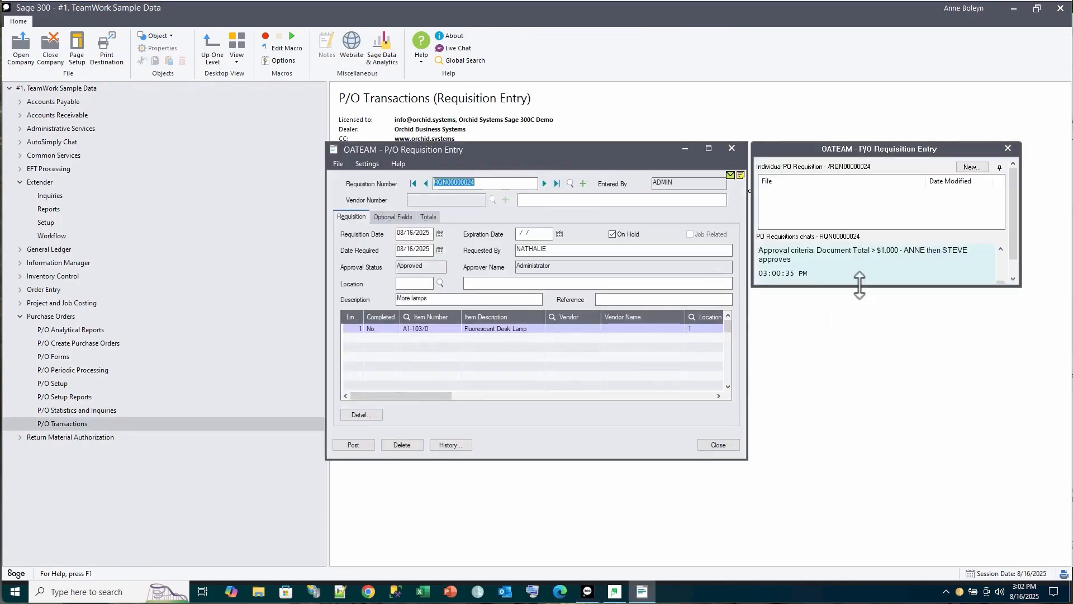
pyautogui.moveTo(858, 286); pyautogui.dragTo(859, 458)
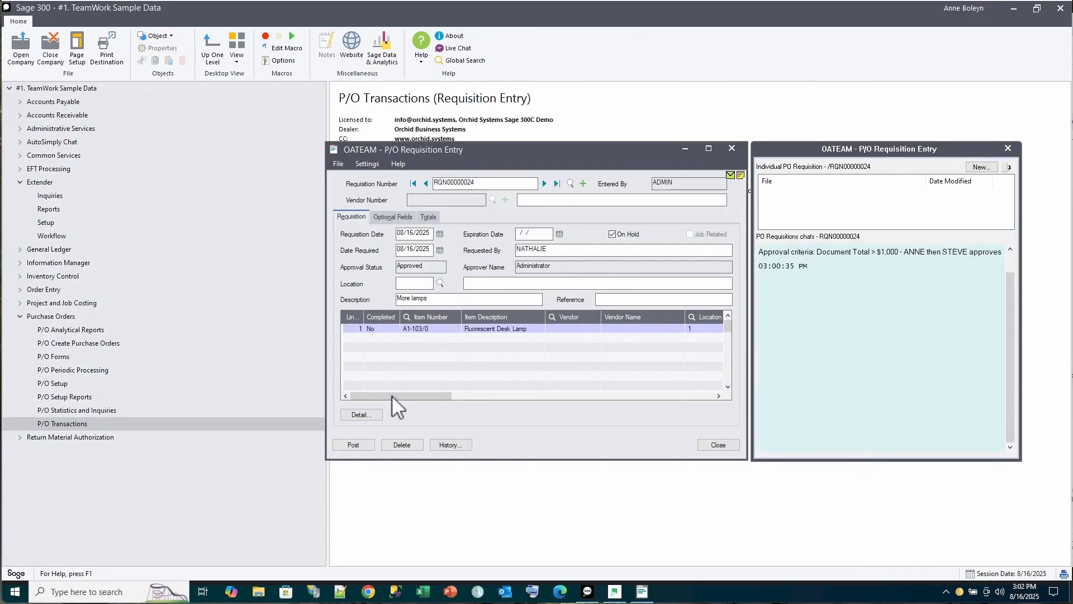
pyautogui.moveTo(393, 397); pyautogui.dragTo(478, 399)
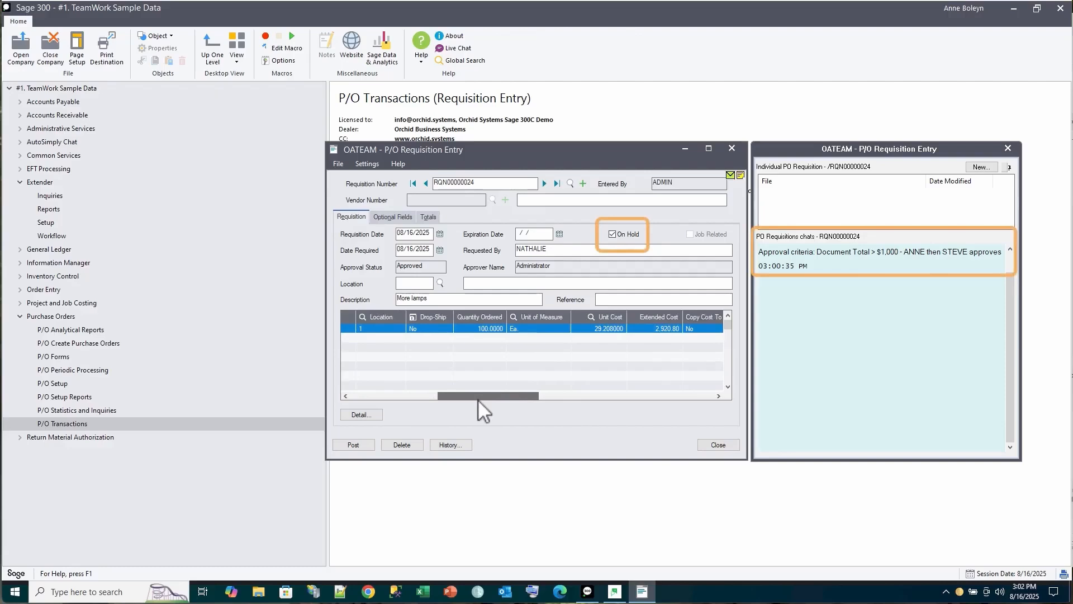
pyautogui.moveTo(478, 399); pyautogui.dragTo(391, 399)
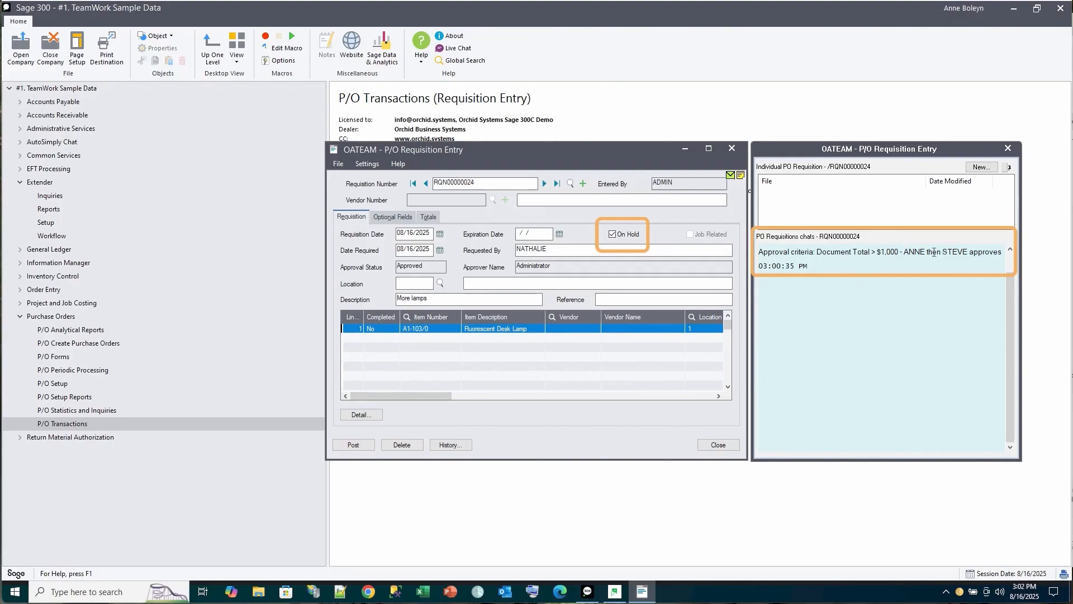
pyautogui.click(426, 184)
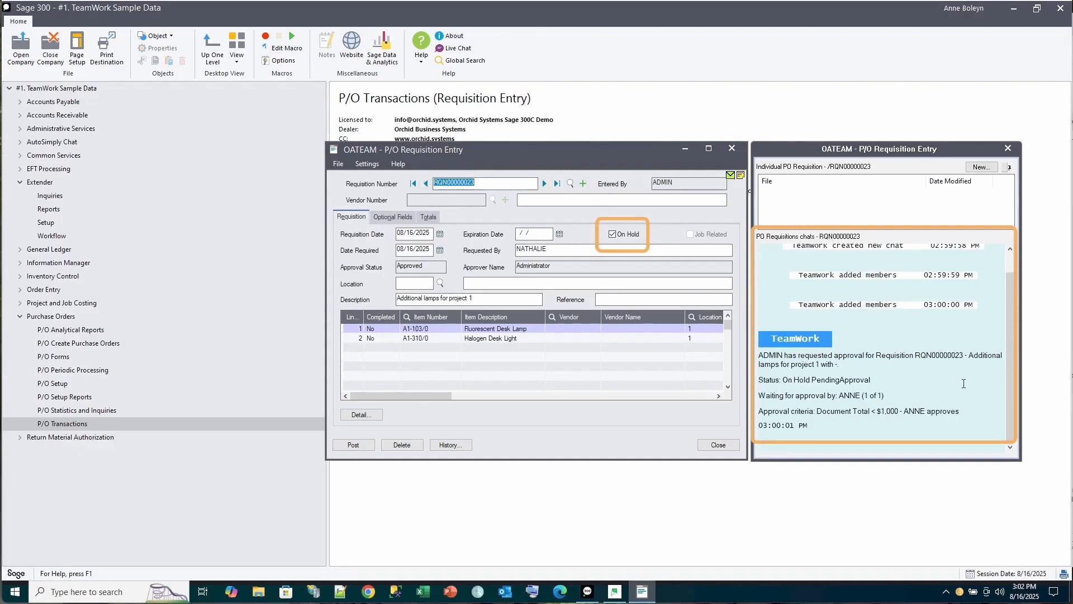
pyautogui.click(731, 148)
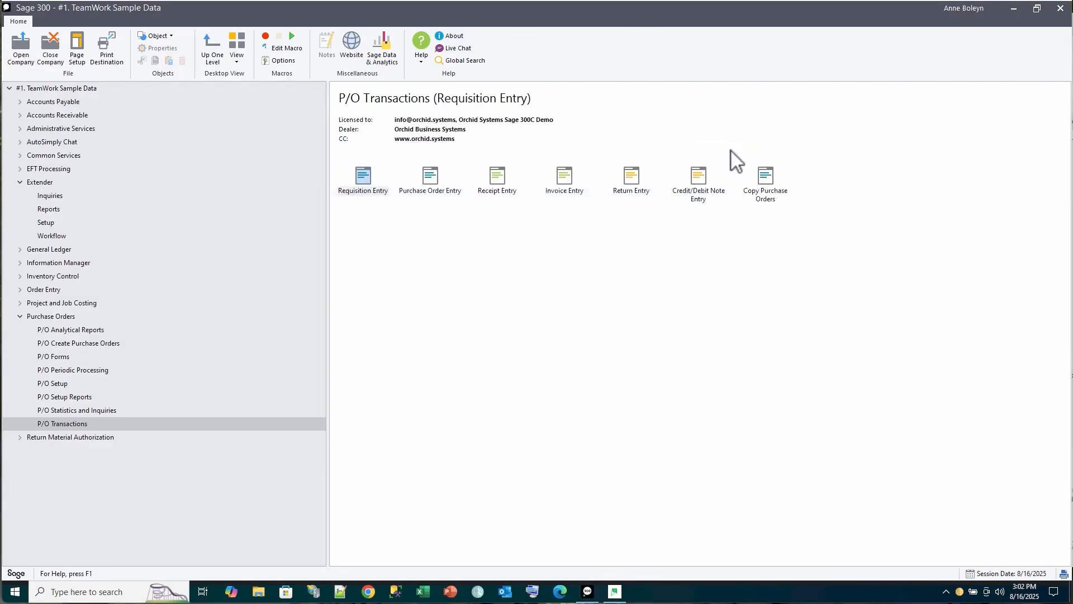
# Approve the RQN00000023 entry in the Workflow Console with the comment 'Ok'
pyautogui.click(53, 236)
pyautogui.doubleClick(357, 176)
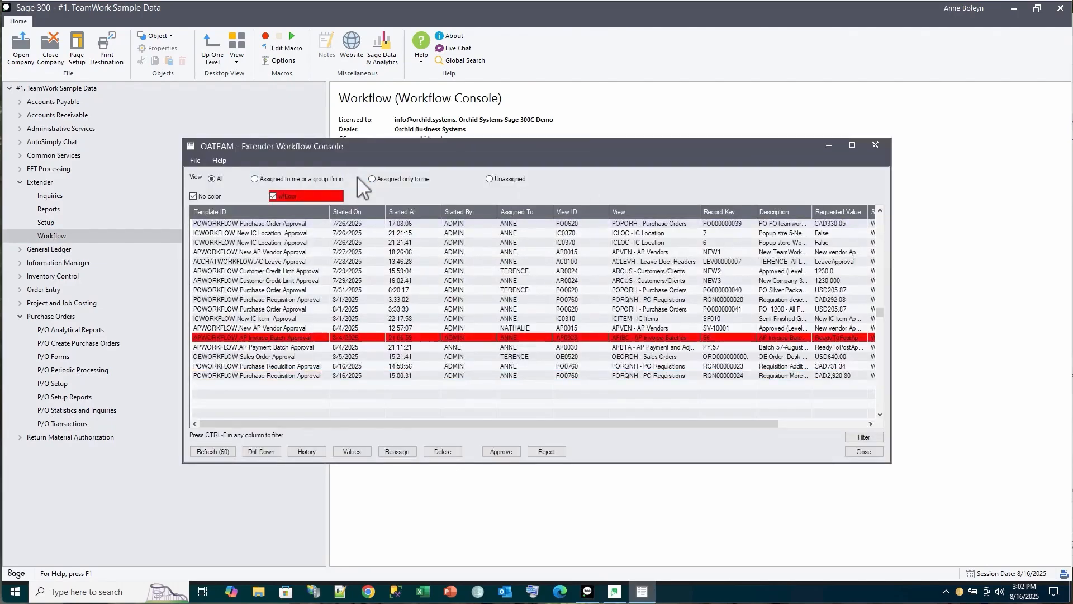
pyautogui.click(311, 366)
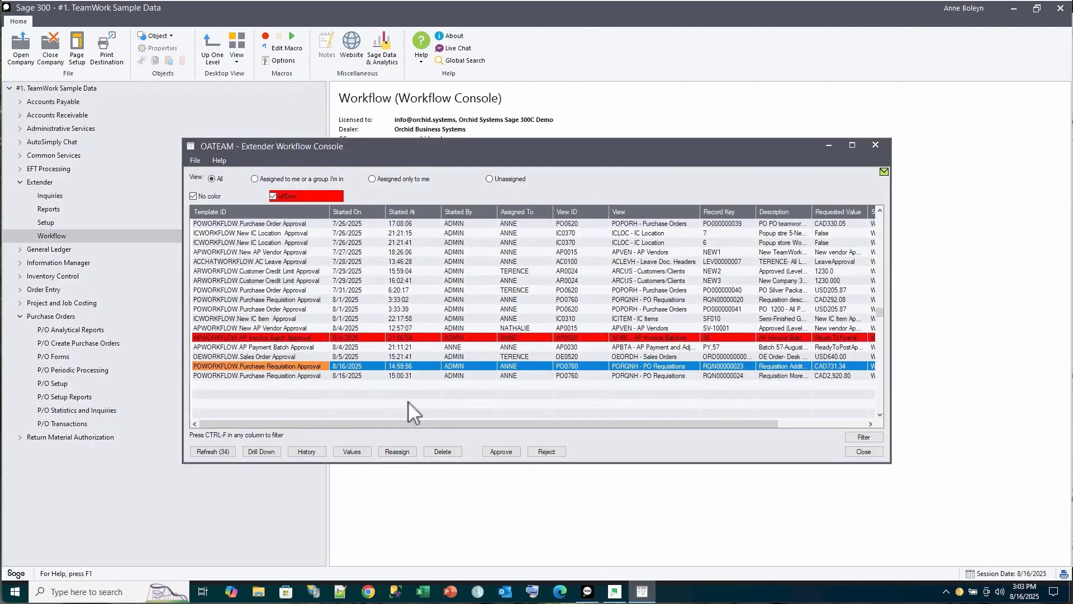
pyautogui.click(501, 453)
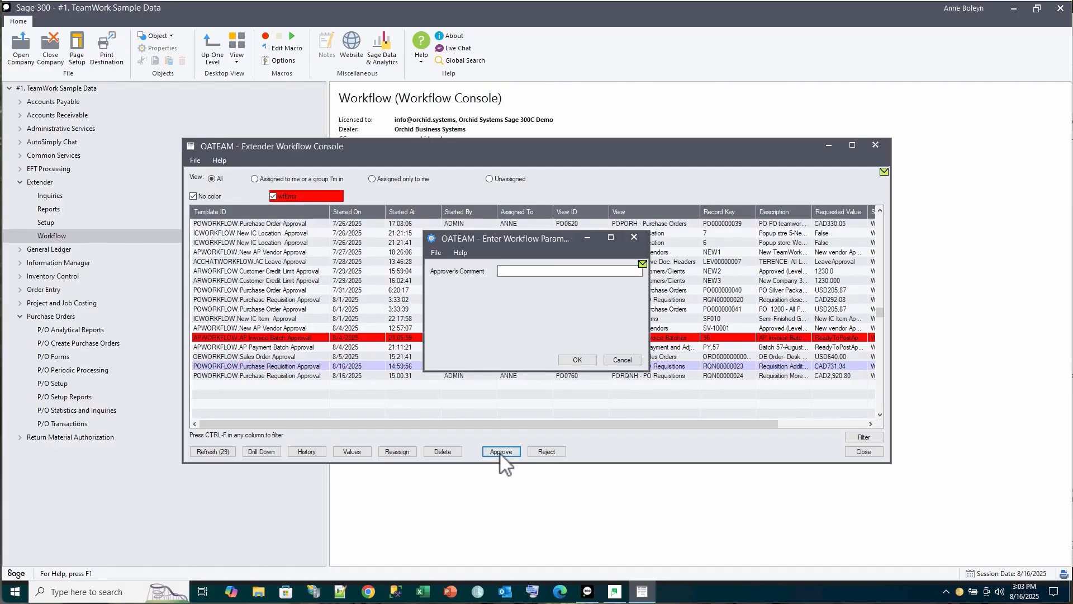
pyautogui.write('Ok')
pyautogui.click(578, 360)
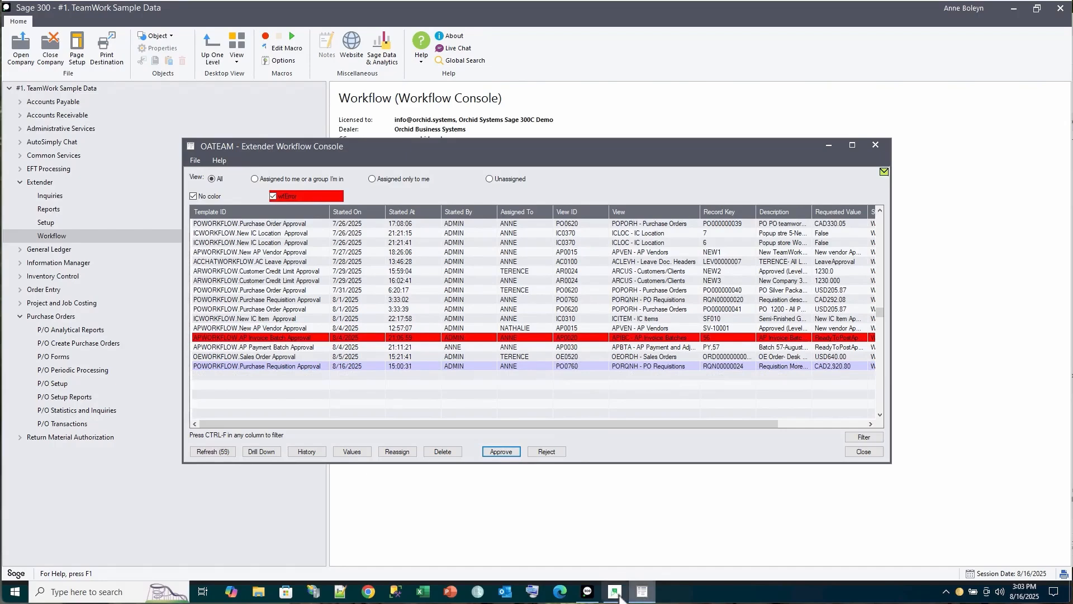
pyautogui.moveTo(617, 595)
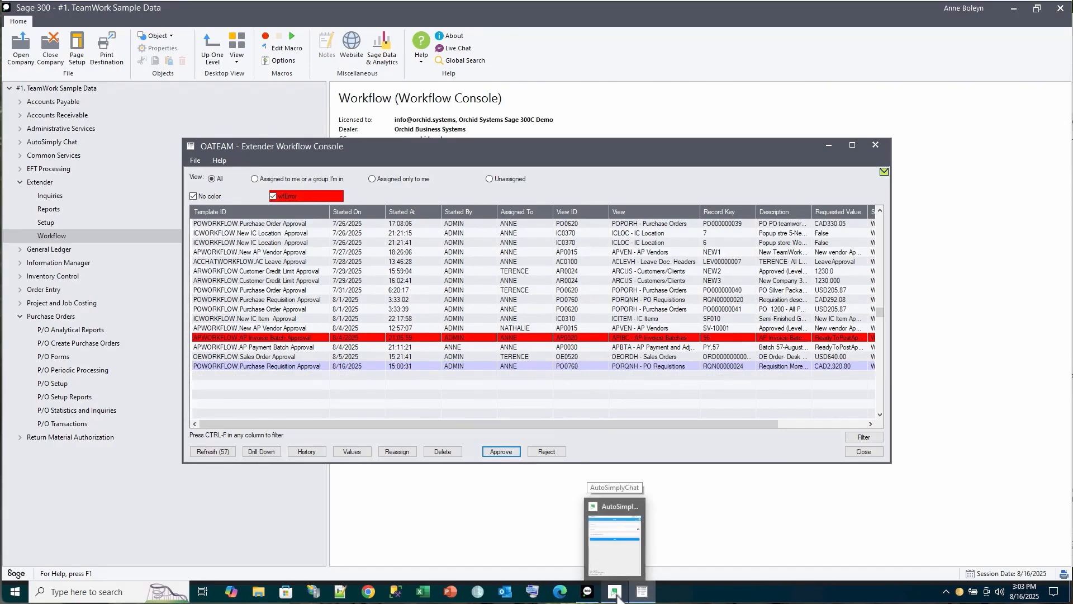
# Sign in to AutoSimplyChat as the first approver
pyautogui.click(619, 560)
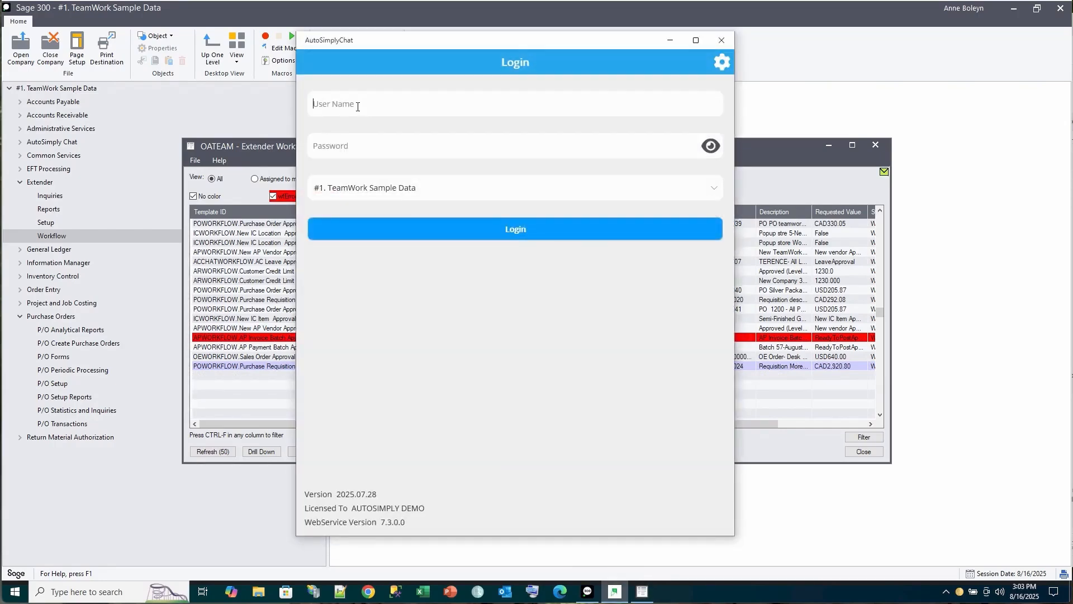
pyautogui.write('Anne')
pyautogui.press('Tab')
pyautogui.write('••••••••')
pyautogui.click(521, 233)
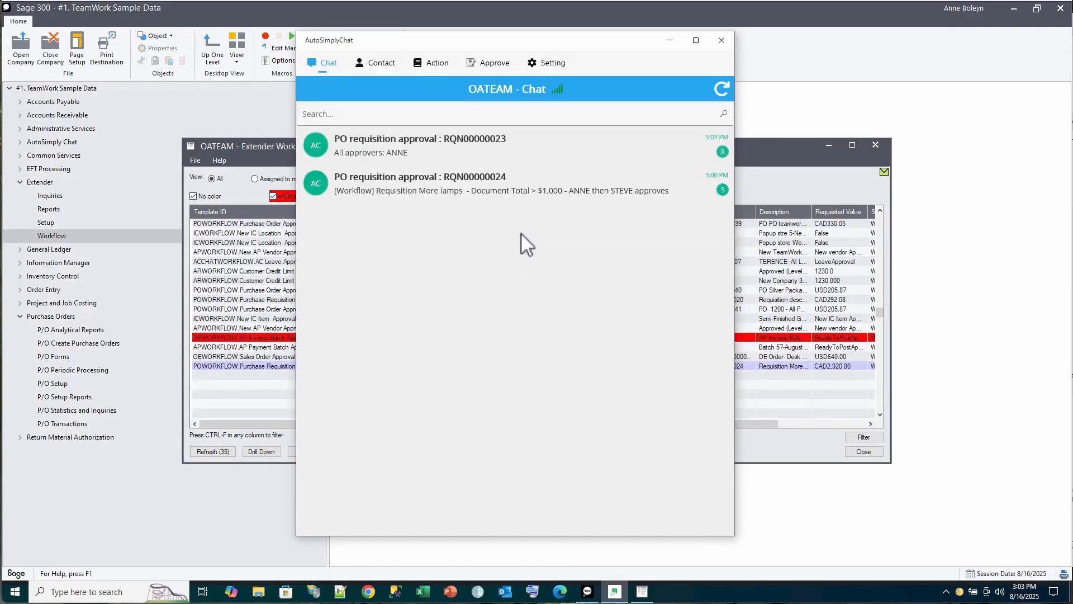
# Read the RQN00000023 chat confirming approval and release, then return to the chat list
pyautogui.click(404, 140)
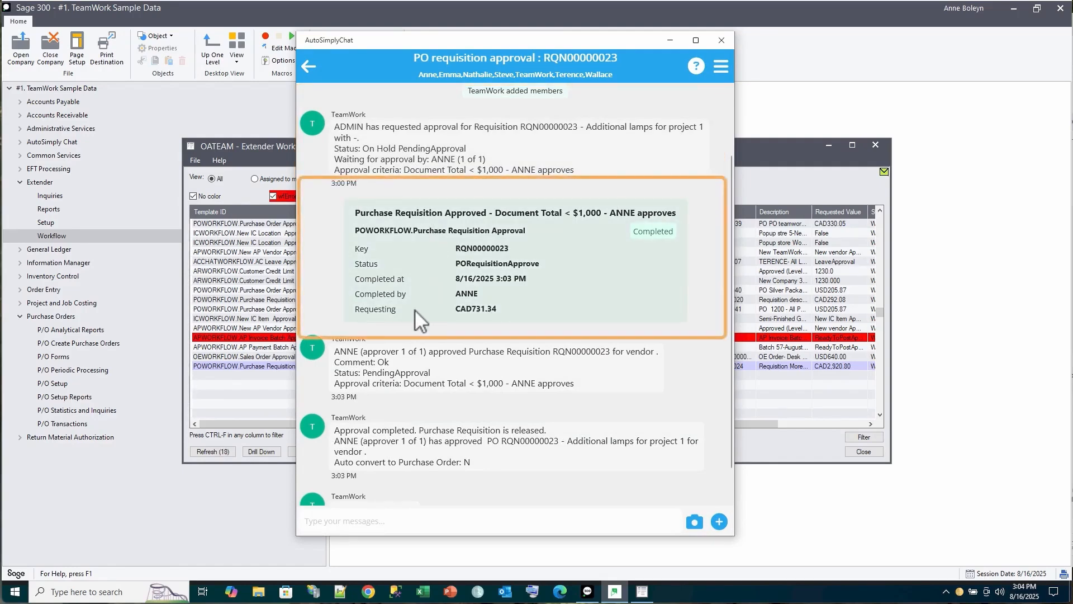
pyautogui.scroll(-1, 415, 309)
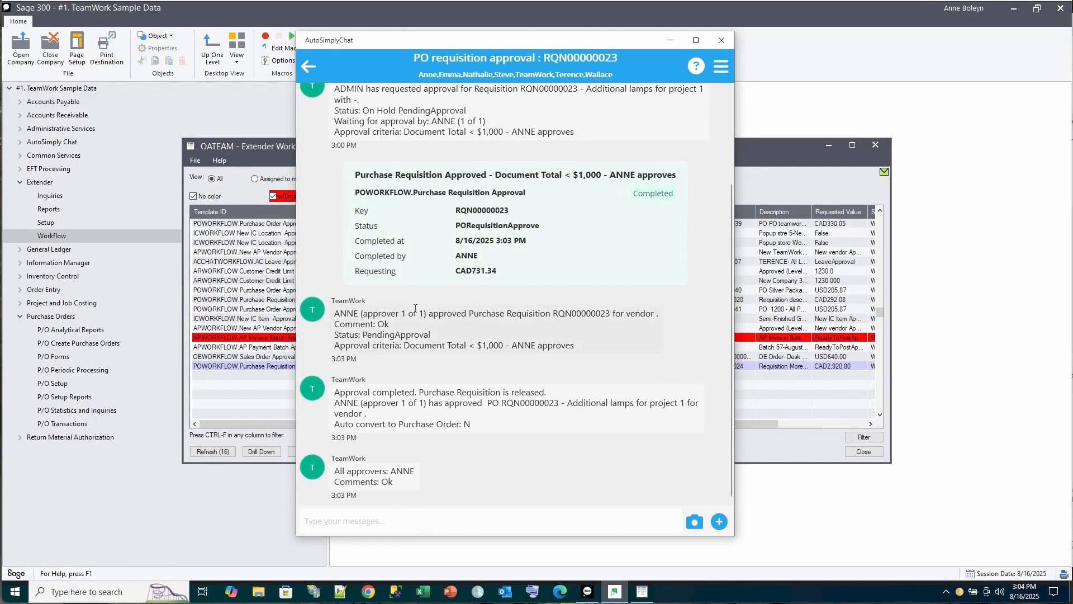
pyautogui.click(310, 67)
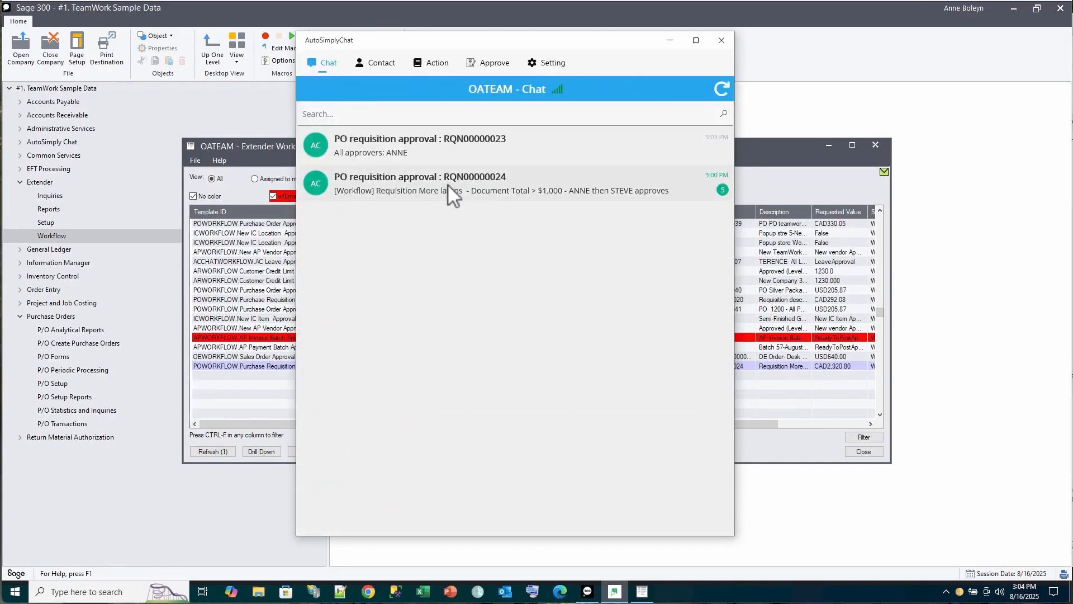
# Ask the colleague in the RQN00000024 chat to confirm the PO, then enter their login credentials
pyautogui.click(448, 183)
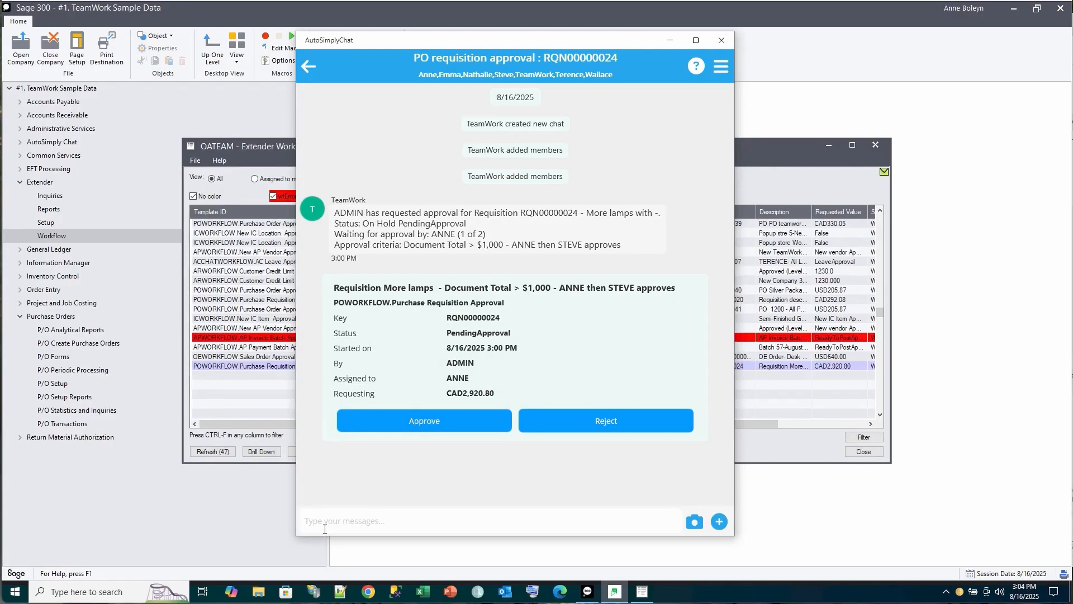
pyautogui.click(325, 528)
pyautogui.write('Terence - are you ok with this PO')
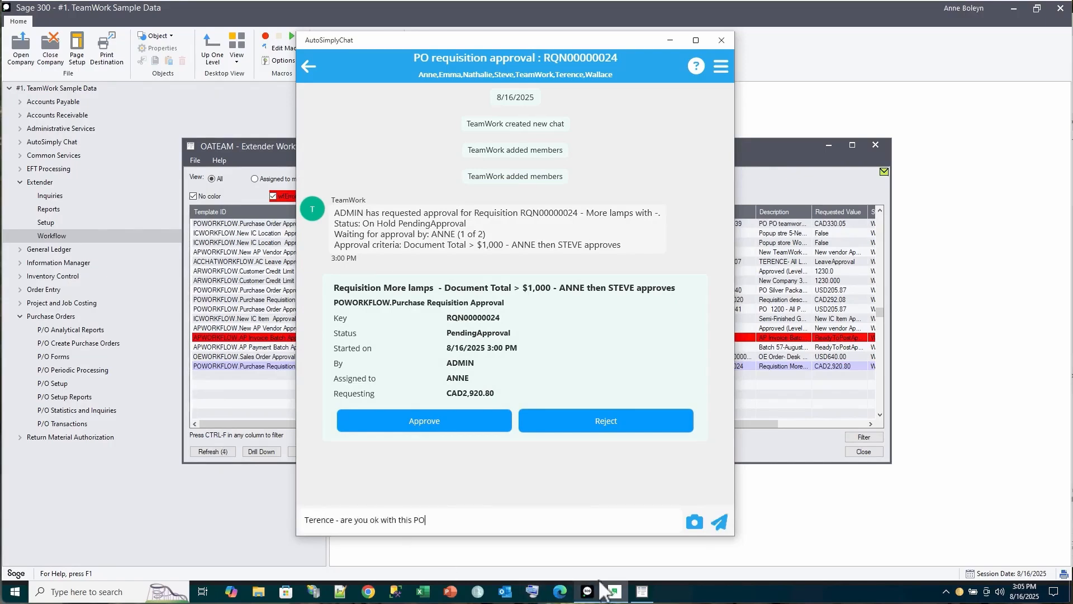
pyautogui.click(720, 521)
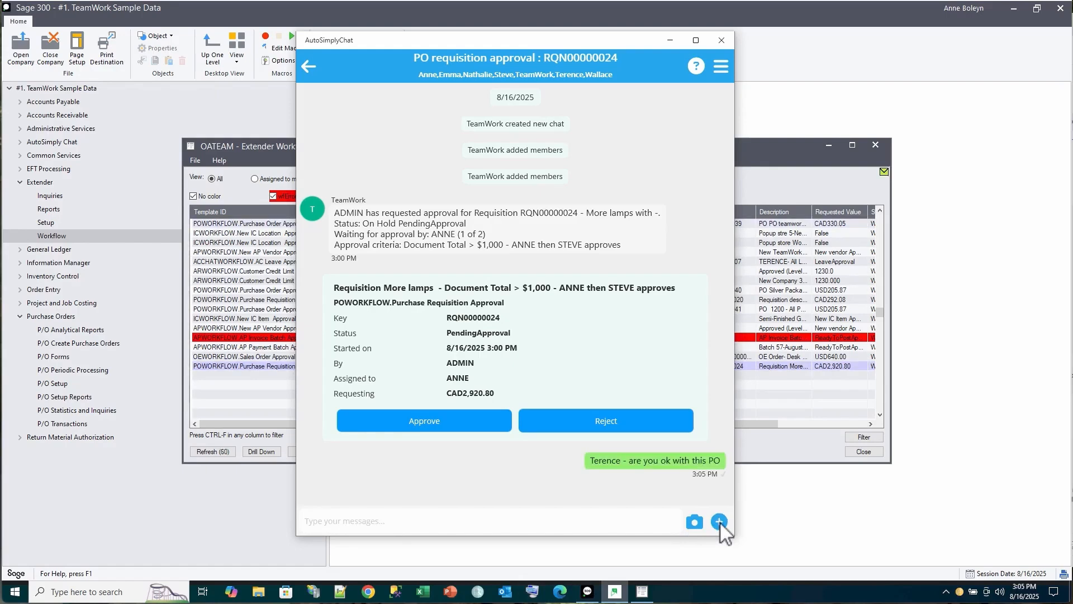
pyautogui.write('terence')
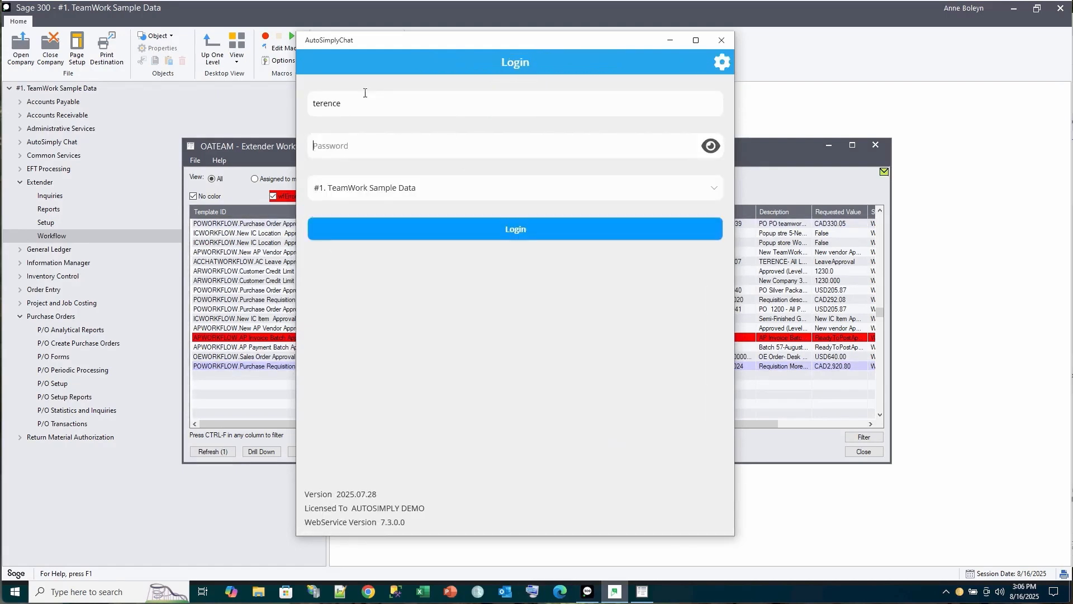
pyautogui.write('•••••••')
# Finish signing in as the colleague, taking over the other session, and open the RQN00000024 chat
pyautogui.press('BackSpace')
pyautogui.press('BackSpace')
pyautogui.click(519, 227)
pyautogui.click(470, 312)
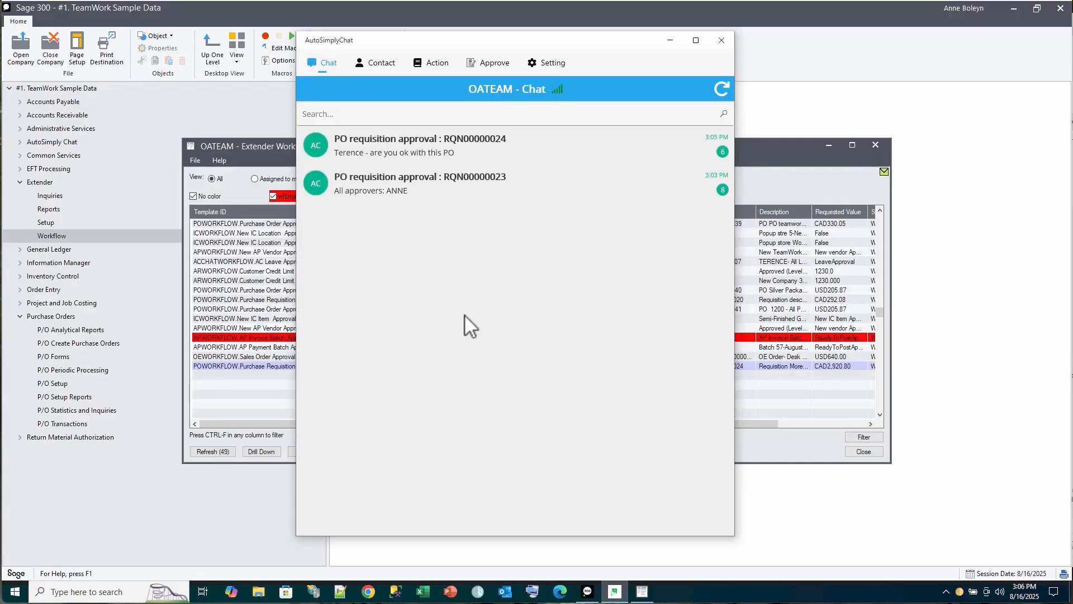
pyautogui.click(401, 147)
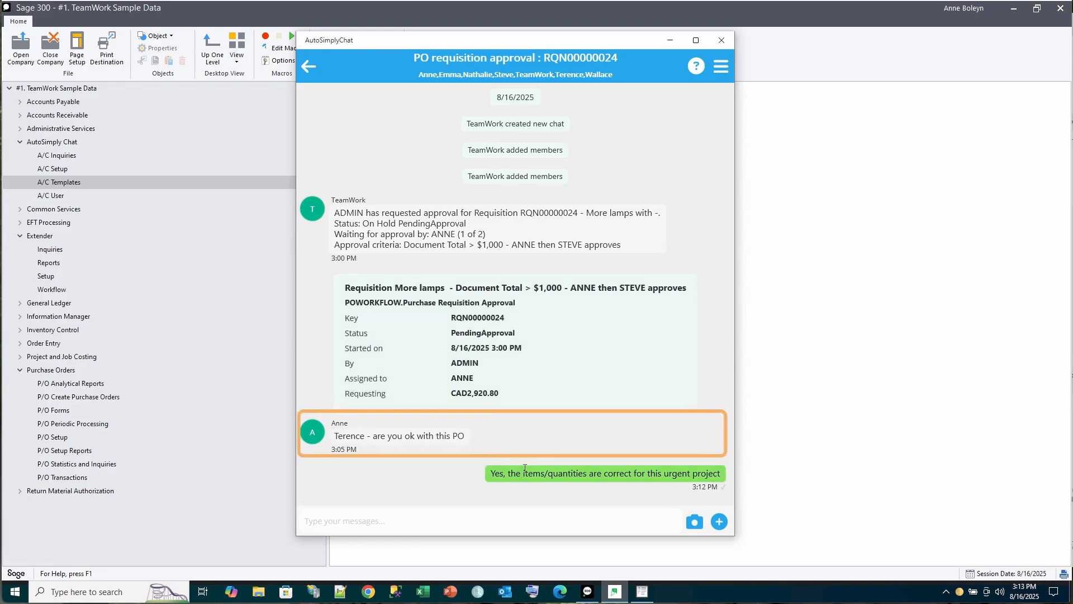
# Sign back in as the first approver and open the RQN00000024 chat
pyautogui.click(310, 67)
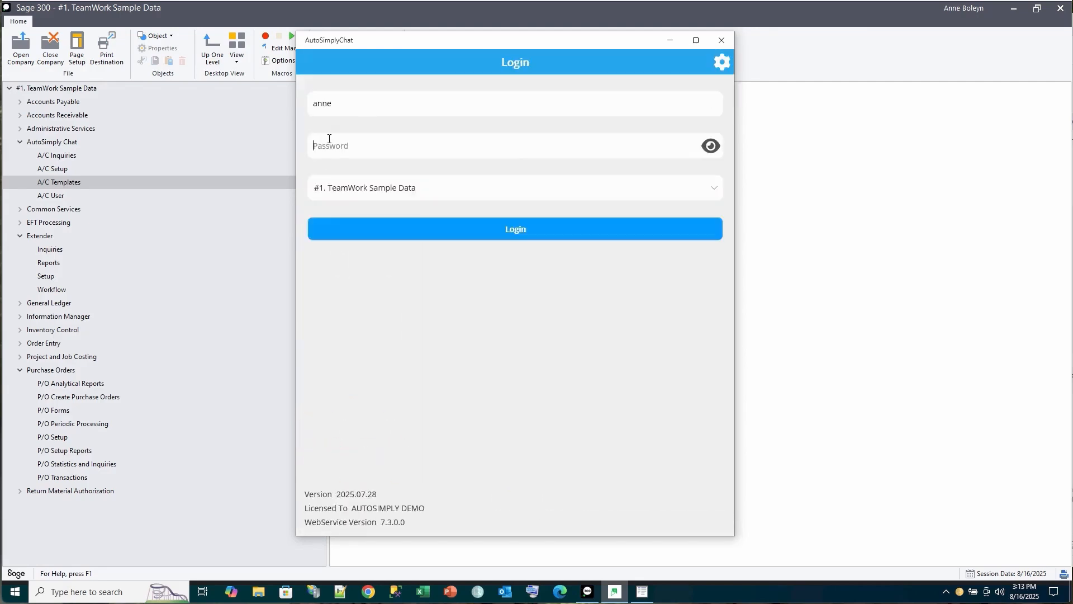
pyautogui.write('********')
pyautogui.click(515, 229)
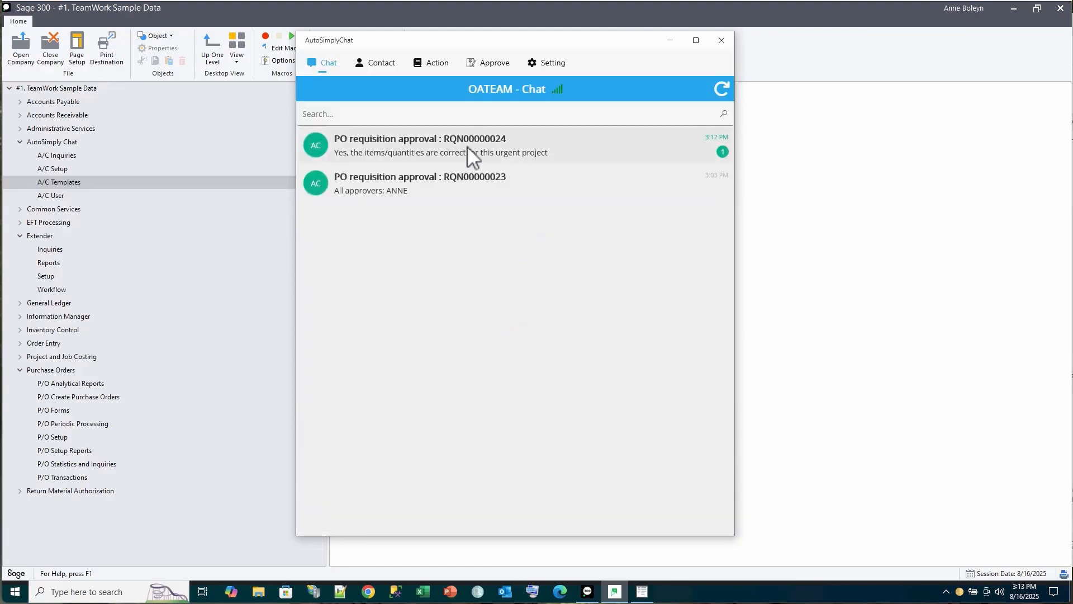
pyautogui.click(461, 146)
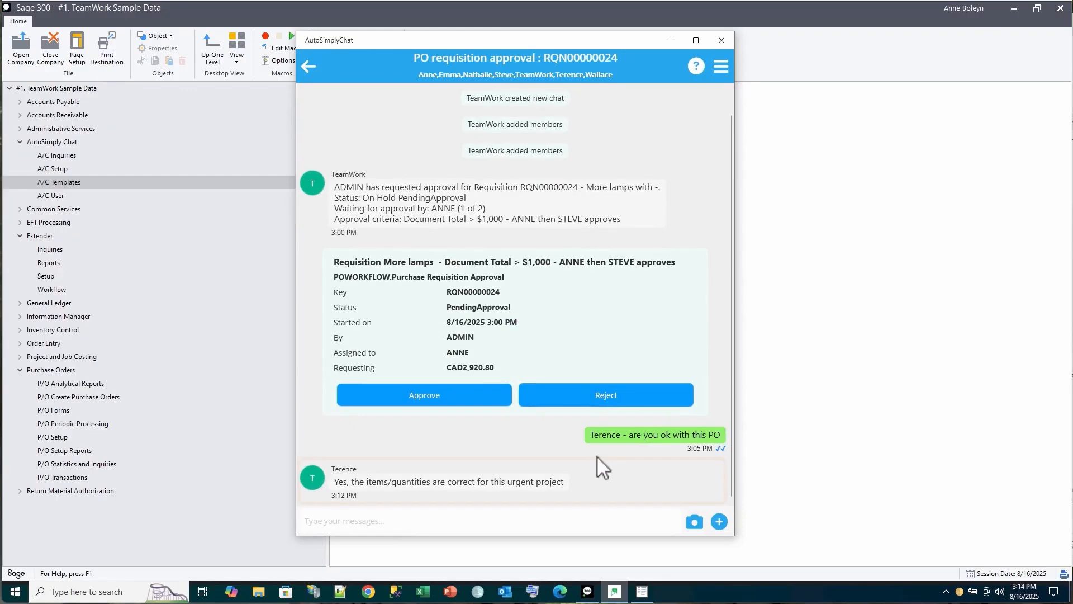
# Approve RQN00000024 with an approver's comment noting the colleague's OK
pyautogui.click(441, 395)
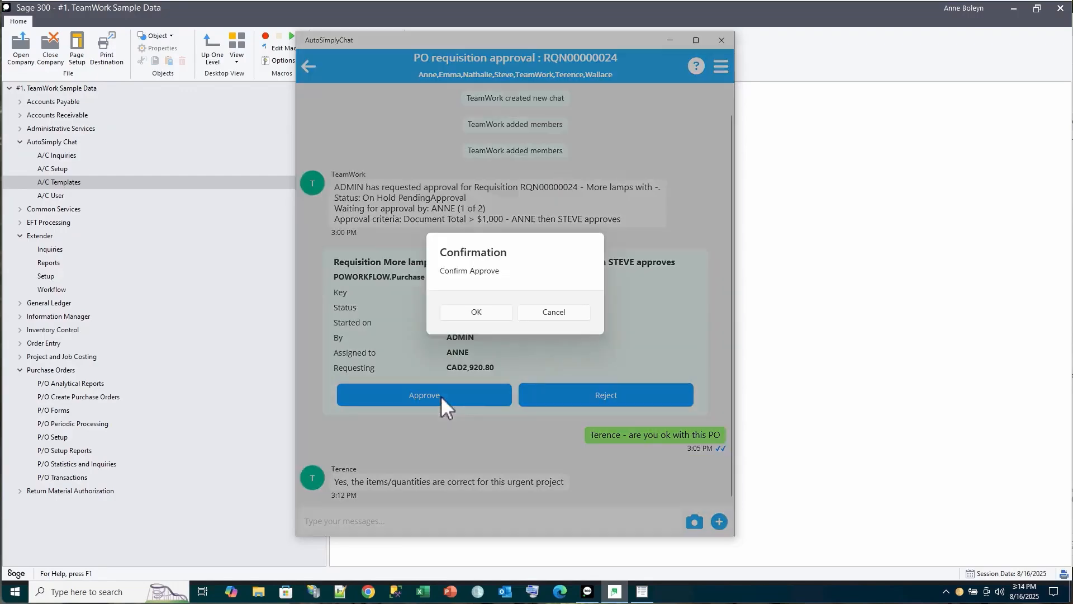
pyautogui.click(477, 313)
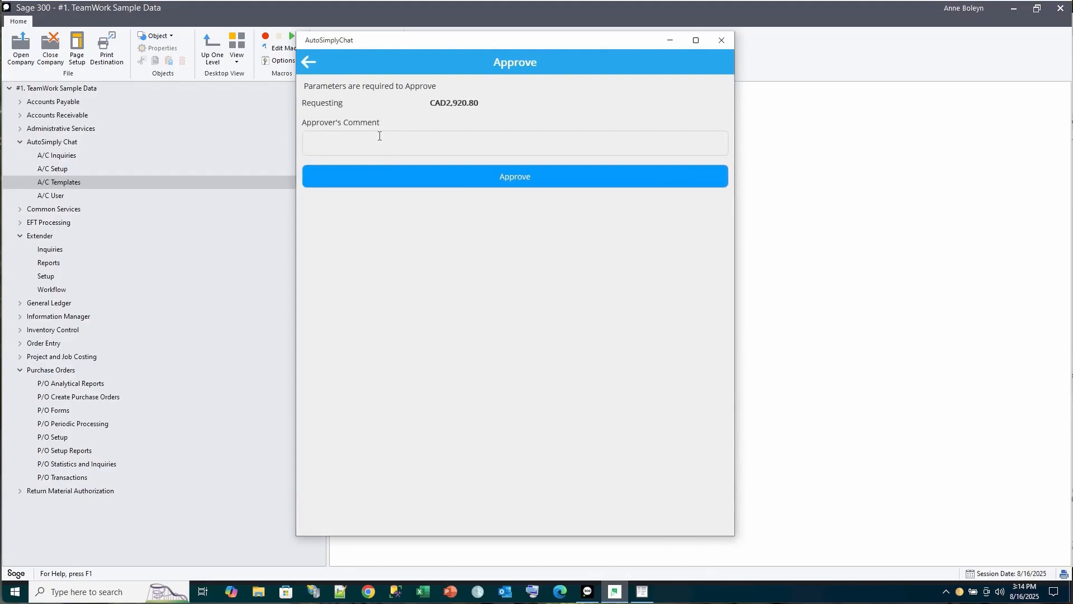
pyautogui.click(373, 142)
pyautogui.write('Terence says ok')
pyautogui.click(513, 177)
pyautogui.click(471, 311)
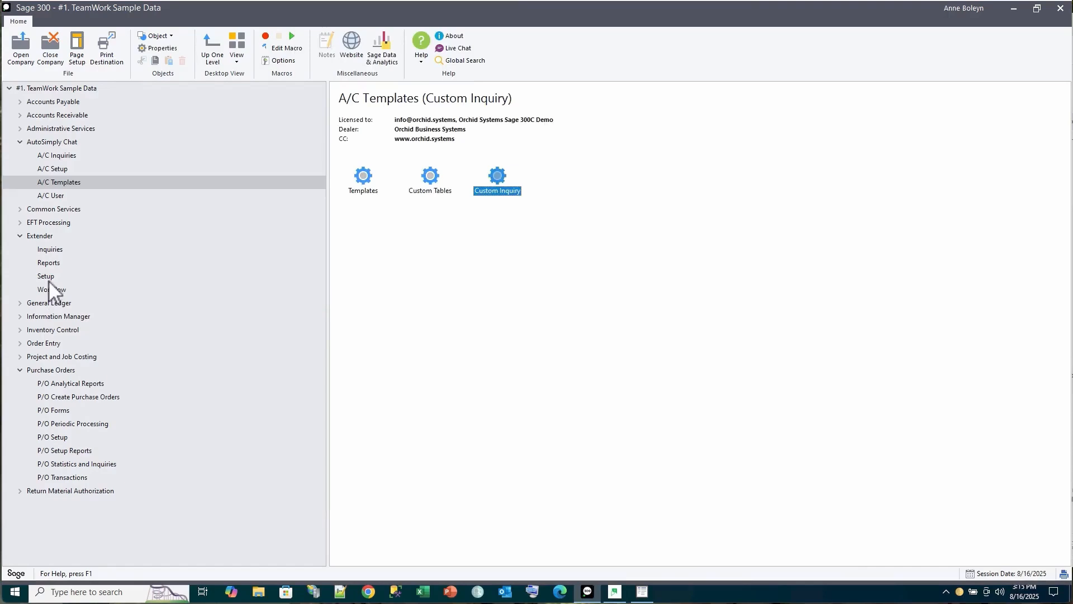
# Open Requisition Entry under P/O Transactions and load the last requisition, RQN00000024
pyautogui.click(58, 476)
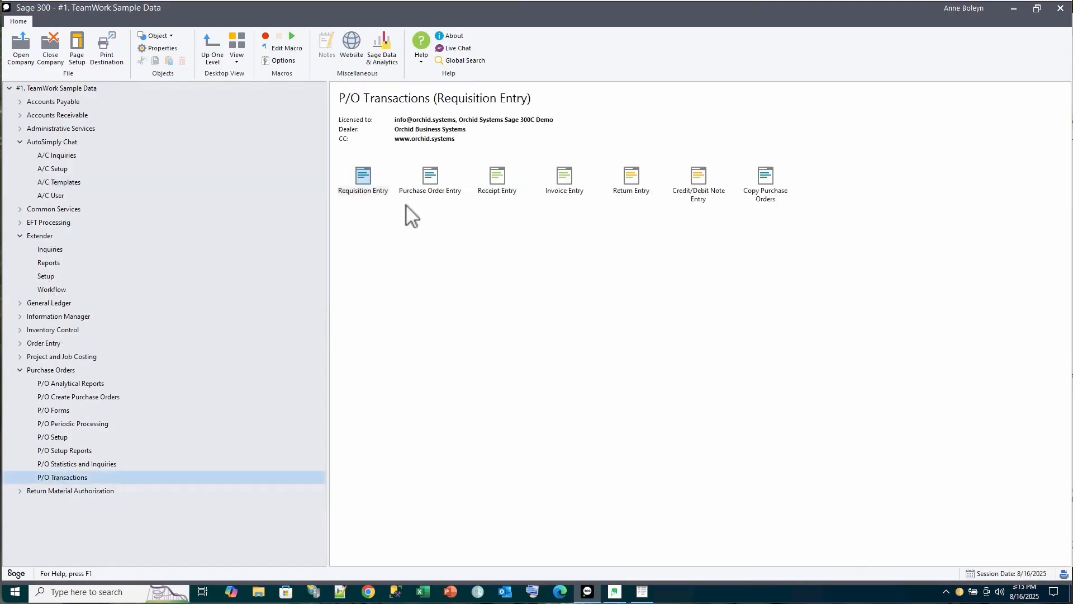
pyautogui.doubleClick(364, 173)
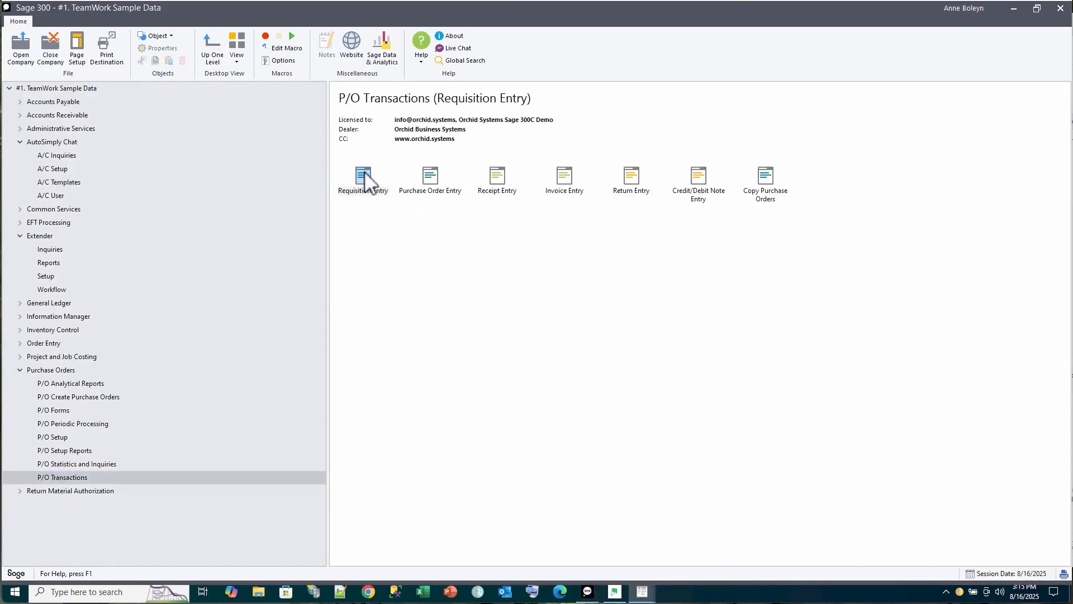
pyautogui.click(557, 184)
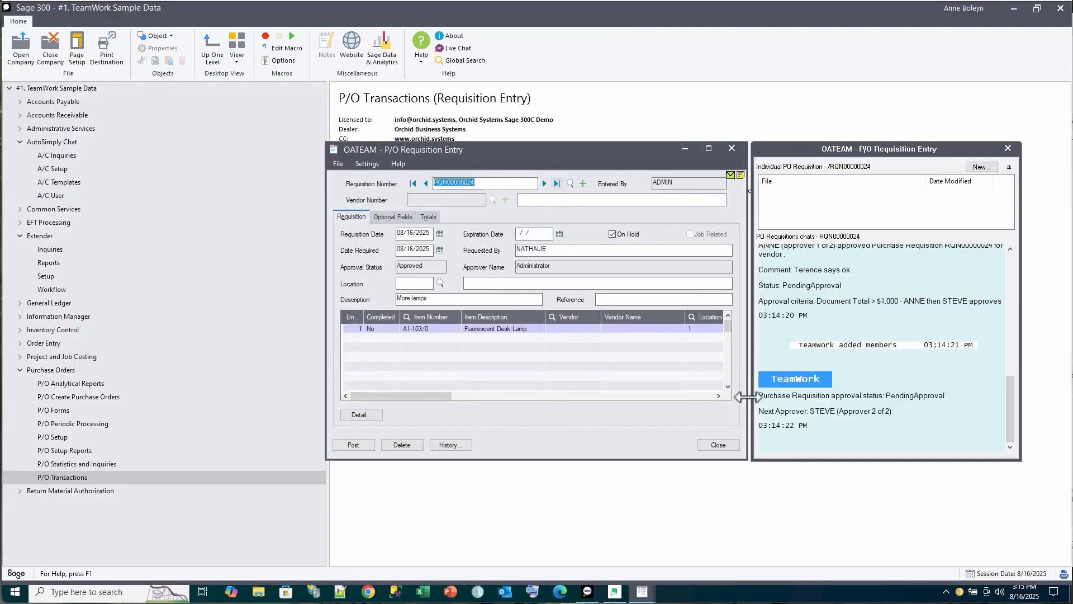
# Enlarge the chat panel and read RQN00000024's history: approval 1 of 2 done, second pending
pyautogui.moveTo(794, 462); pyautogui.dragTo(794, 558)
pyautogui.scroll(10, 812, 354)
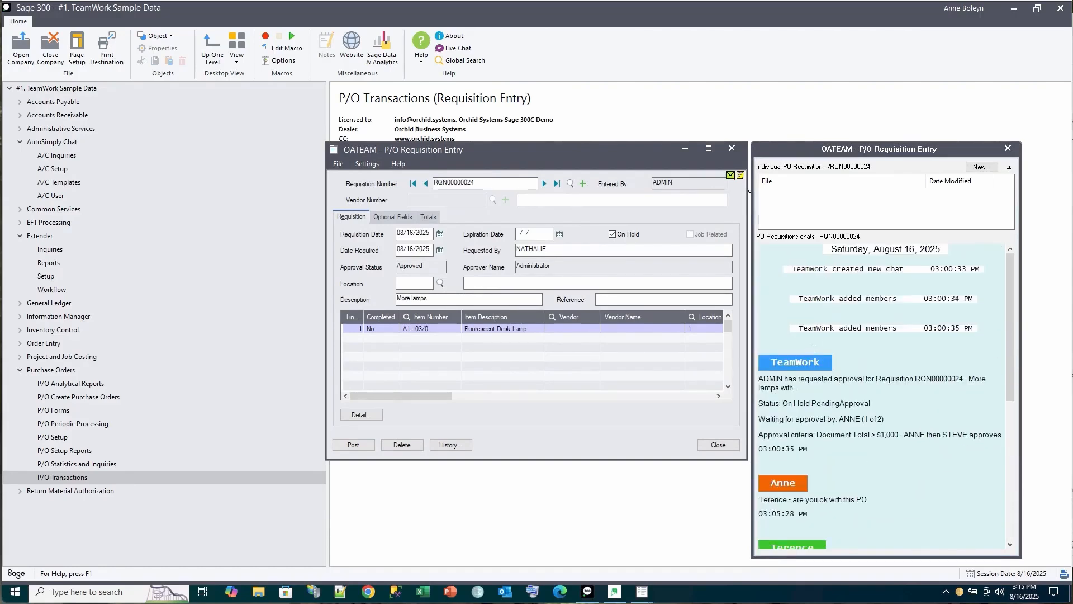
pyautogui.scroll(-3, 814, 348)
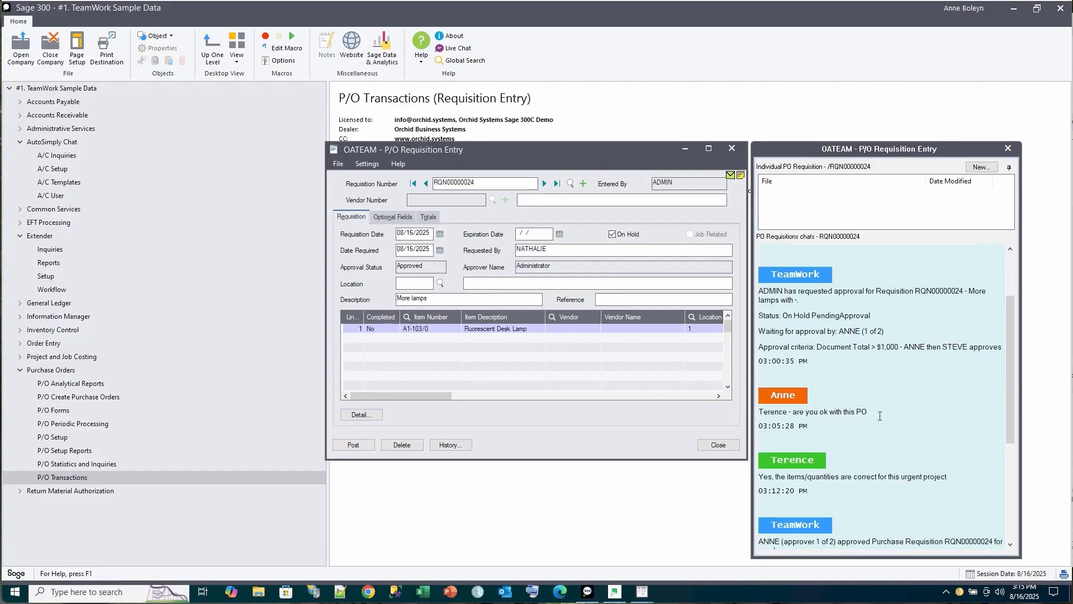
pyautogui.scroll(-1, 880, 416)
pyautogui.scroll(-2, 881, 416)
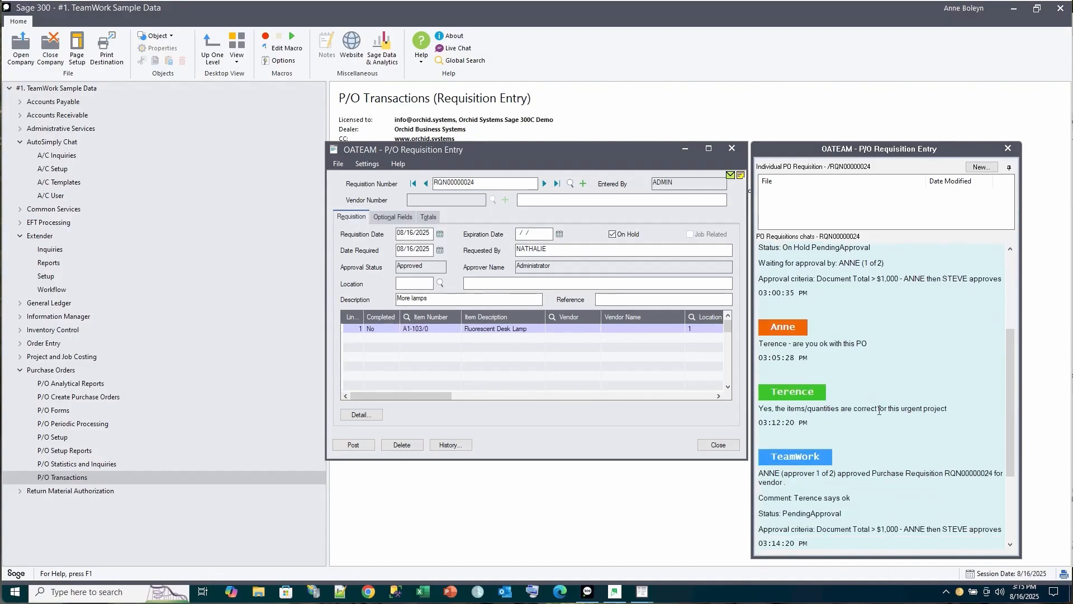
pyautogui.scroll(-4, 879, 411)
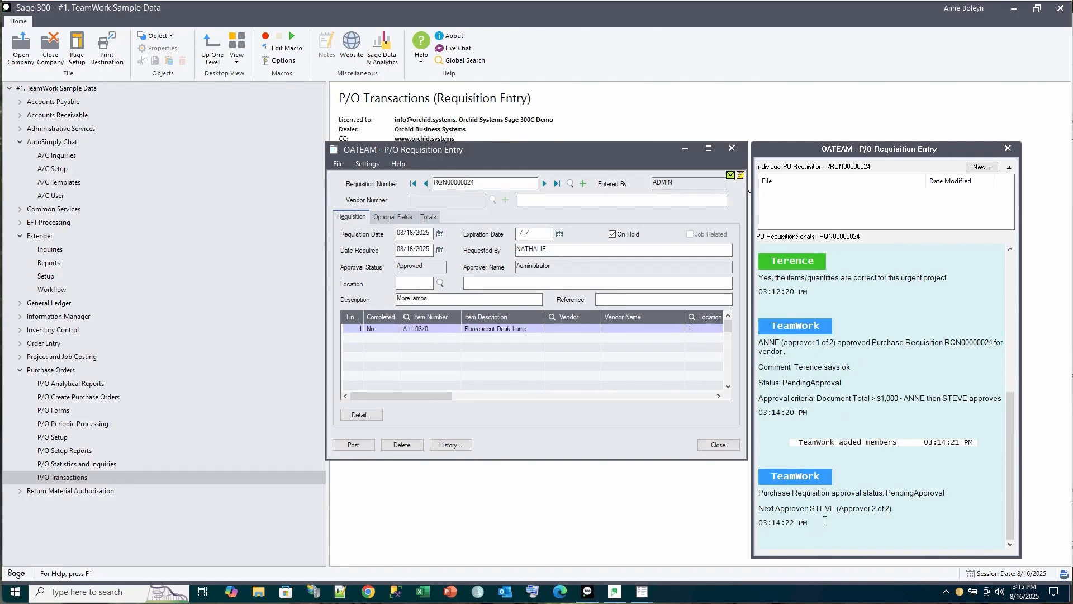
# Sign in to AutoSimplyChat as the second approver and open the RQN00000024 requisition chat
pyautogui.click(614, 592)
pyautogui.click(315, 111)
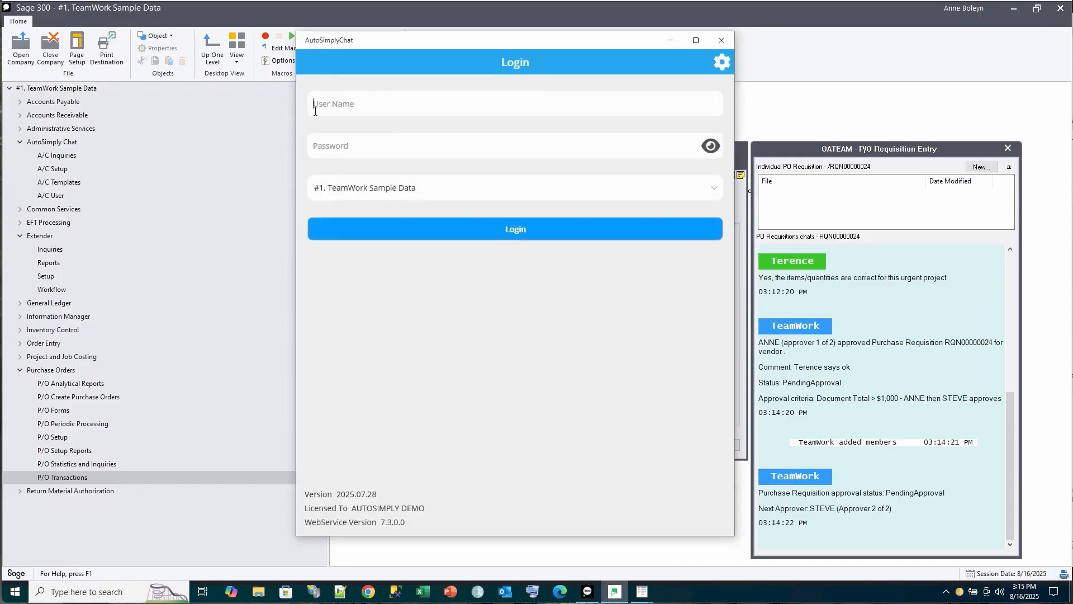
pyautogui.write('stevepassword')
pyautogui.click(521, 231)
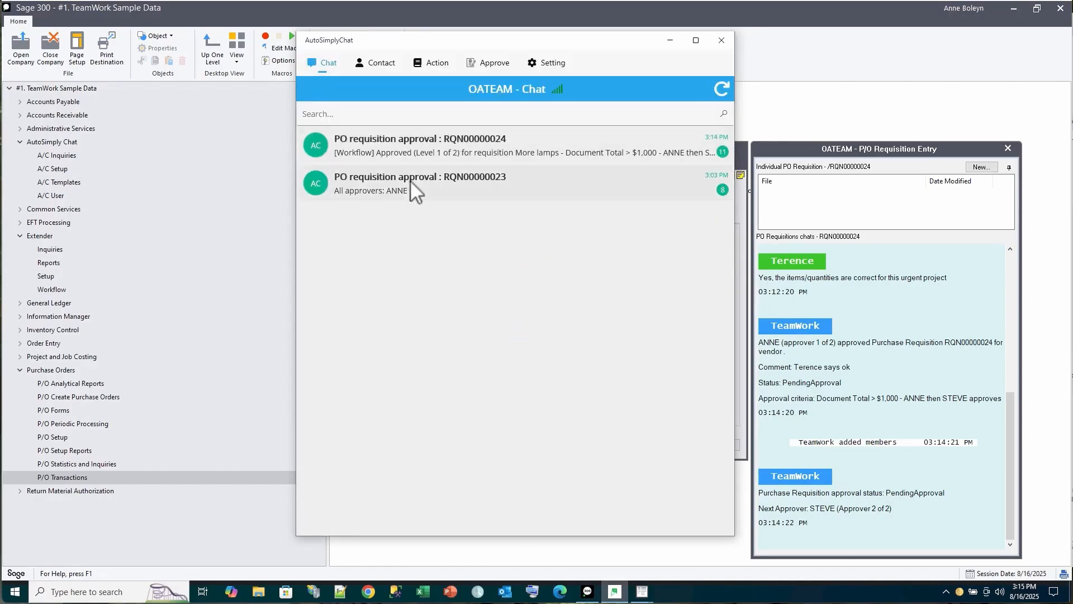
pyautogui.click(409, 180)
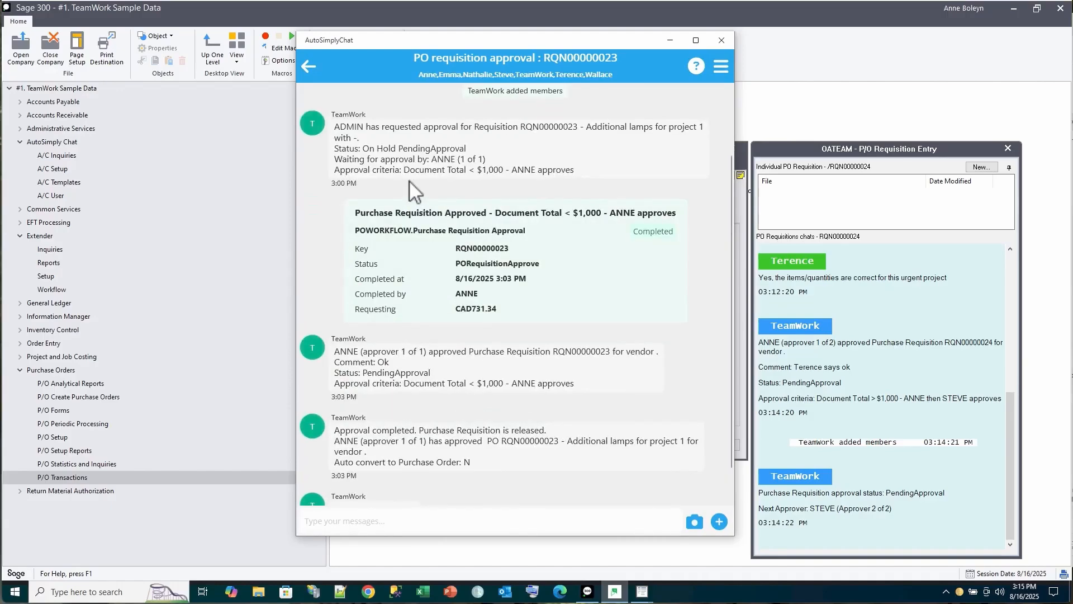
pyautogui.click(312, 68)
pyautogui.click(390, 146)
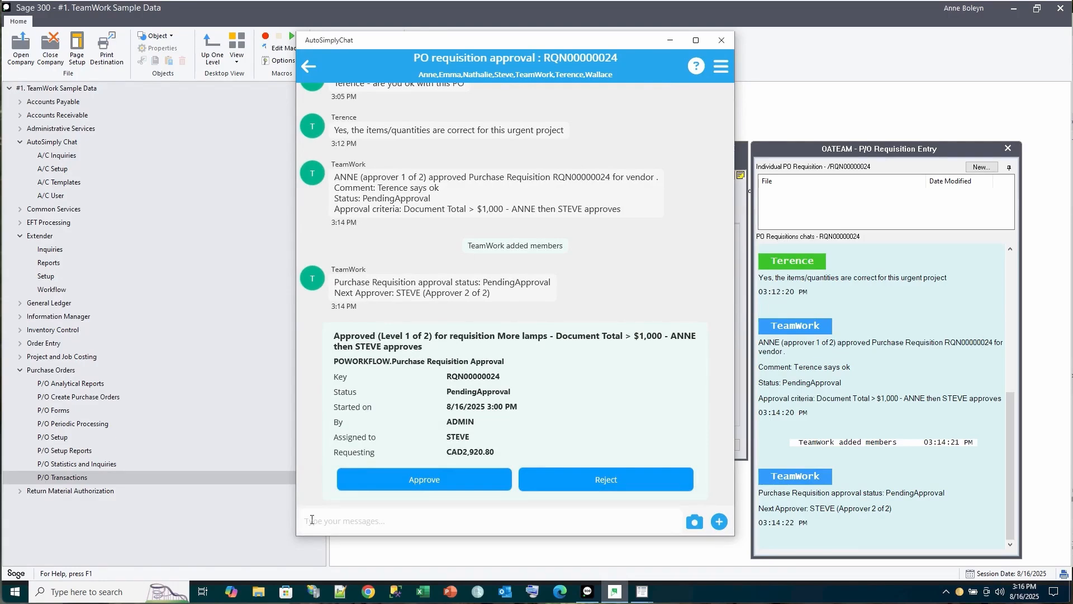
# Approve RQN00000024 with a comment deferring to the first approver's remarks, confirming the final approval
pyautogui.click(407, 482)
pyautogui.click(474, 314)
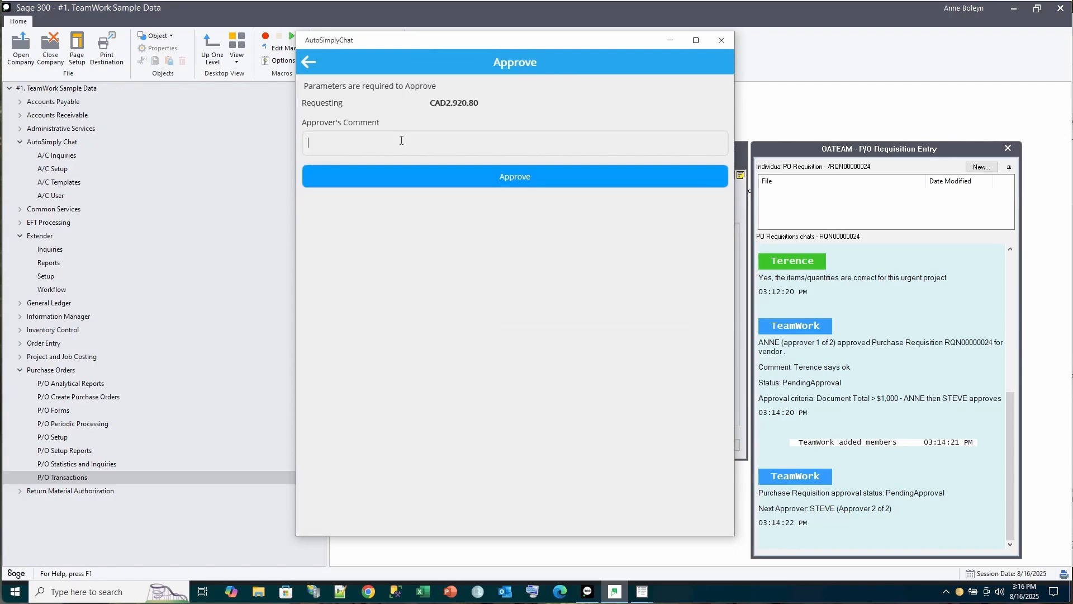
pyautogui.write("ok as per Terence's comments")
pyautogui.click(519, 177)
pyautogui.click(469, 318)
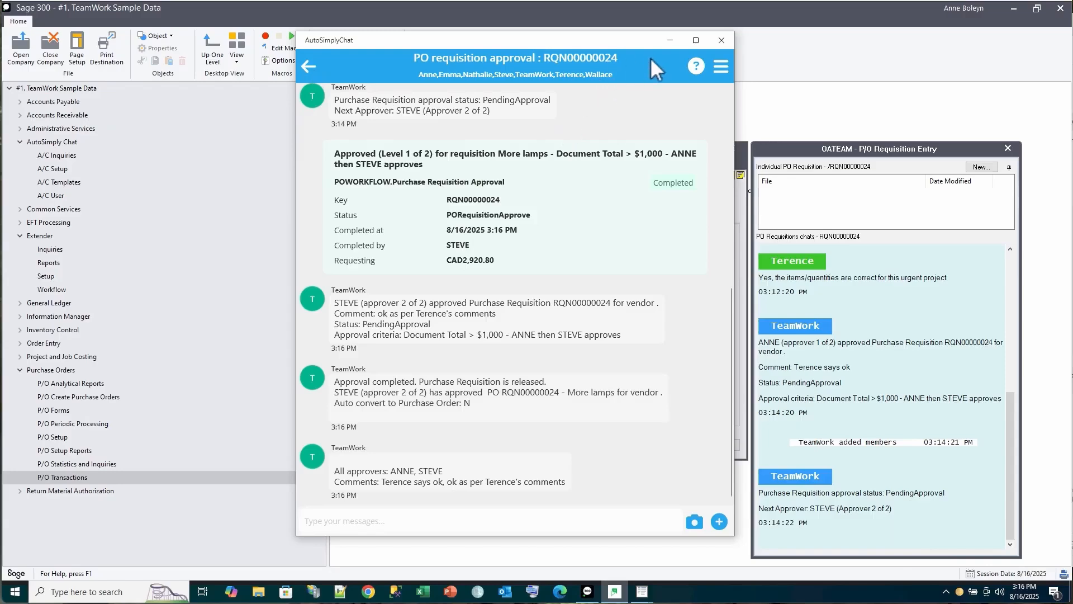
# Reload RQN00000024 in Requisition Entry to confirm it is released and no longer On Hold
pyautogui.click(671, 40)
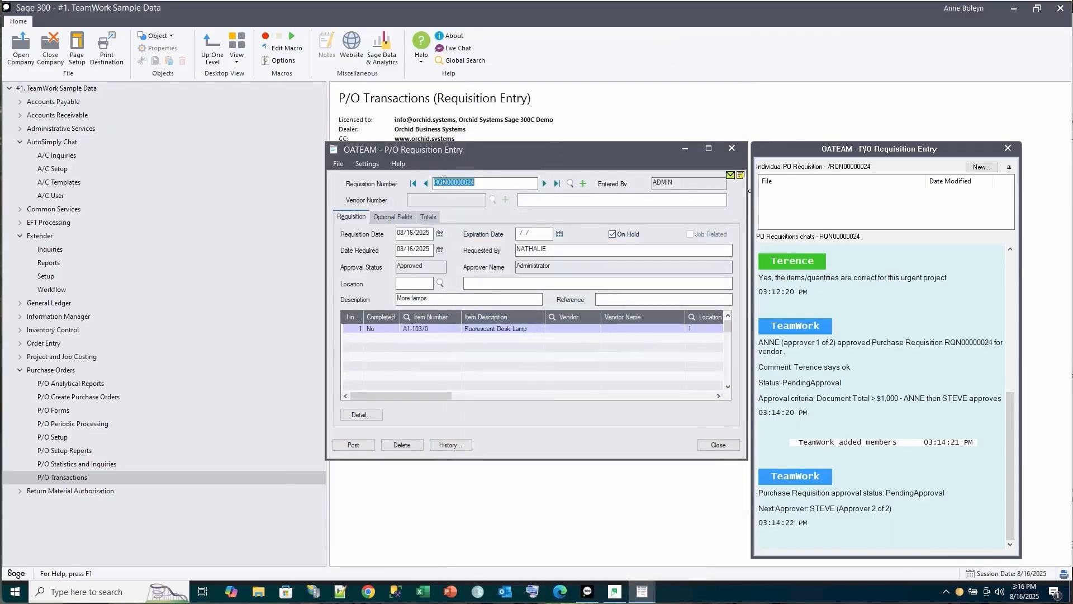
pyautogui.click(426, 184)
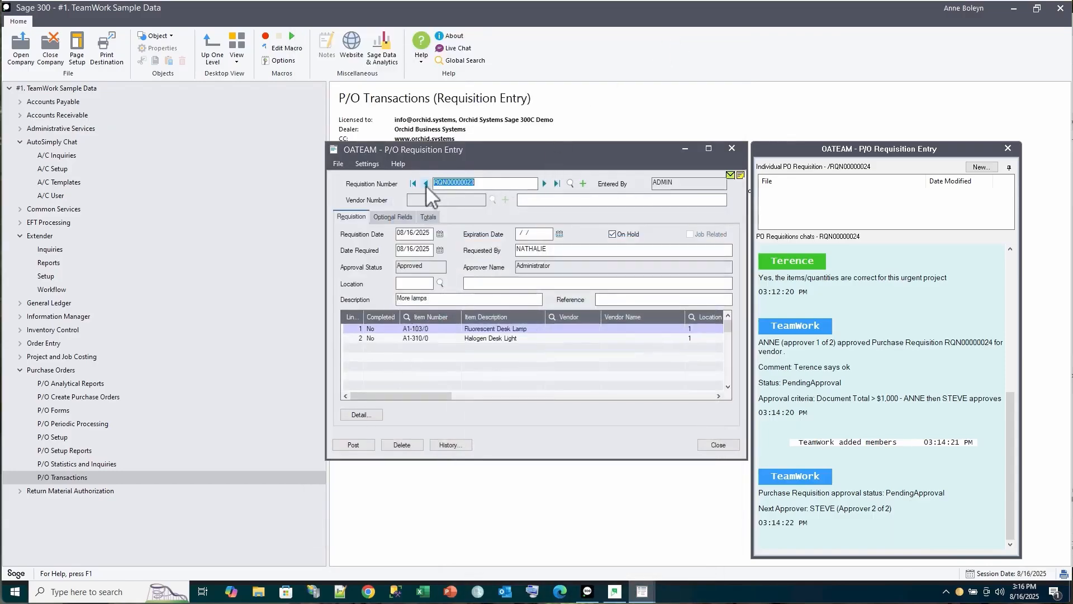
pyautogui.click(545, 183)
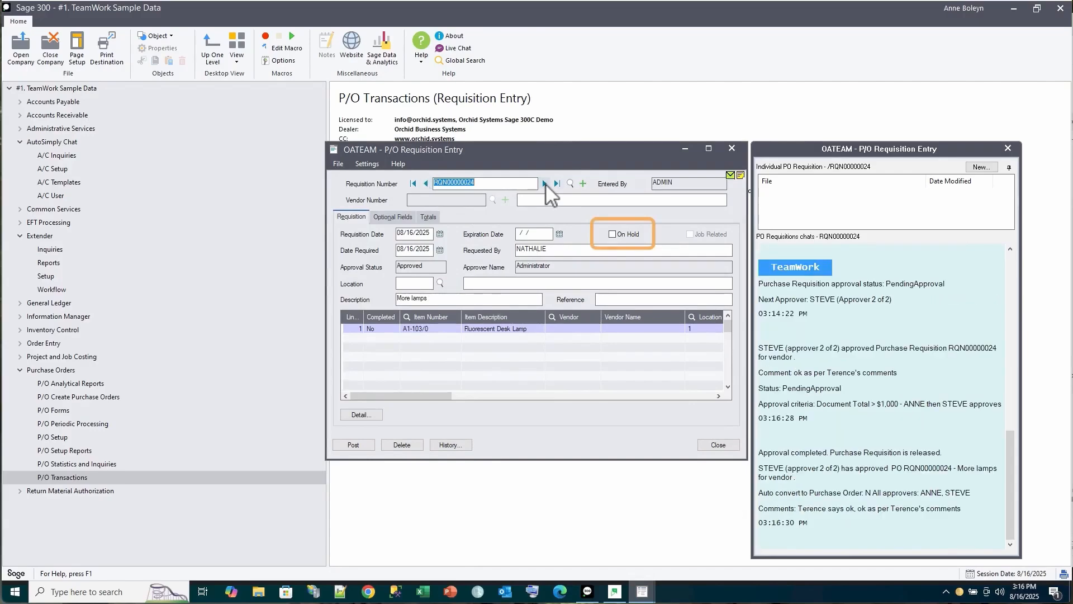